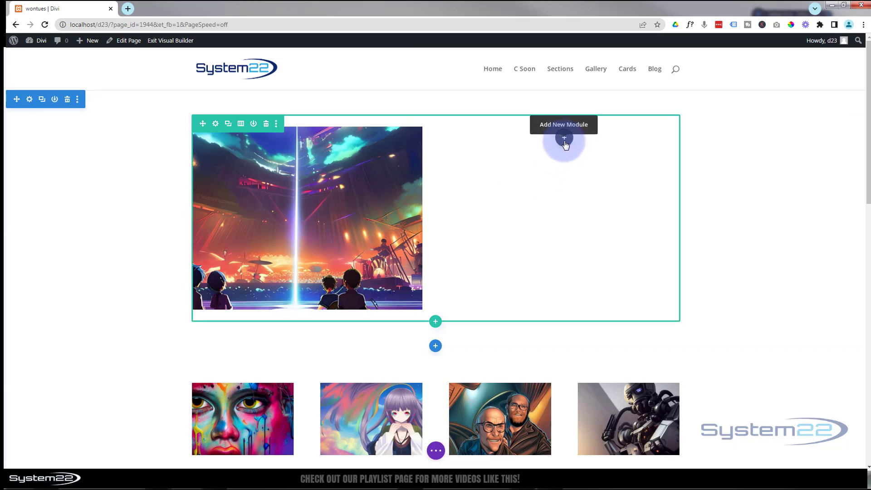
Insert a Call To Action module in the empty column beside the concert image
click(565, 141)
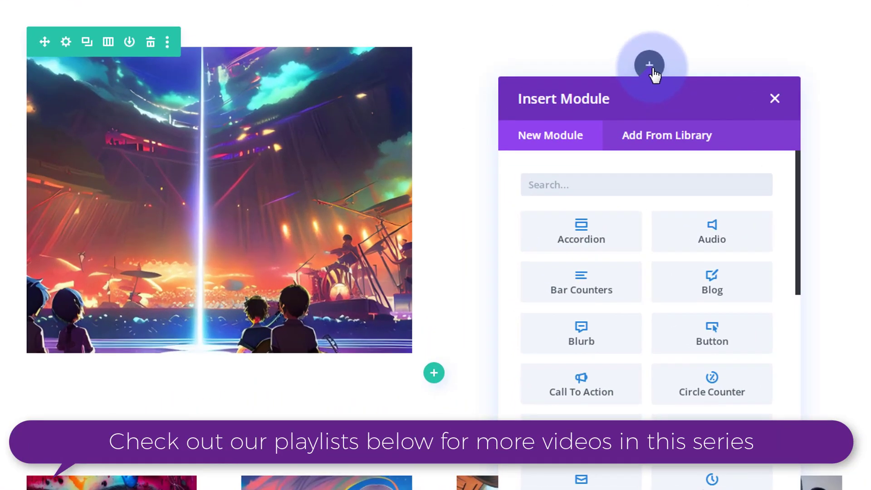
click(598, 391)
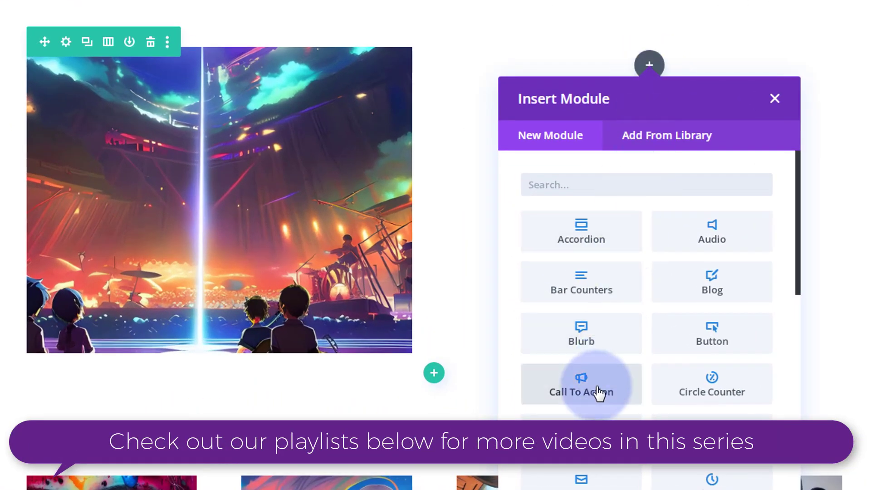
click(577, 397)
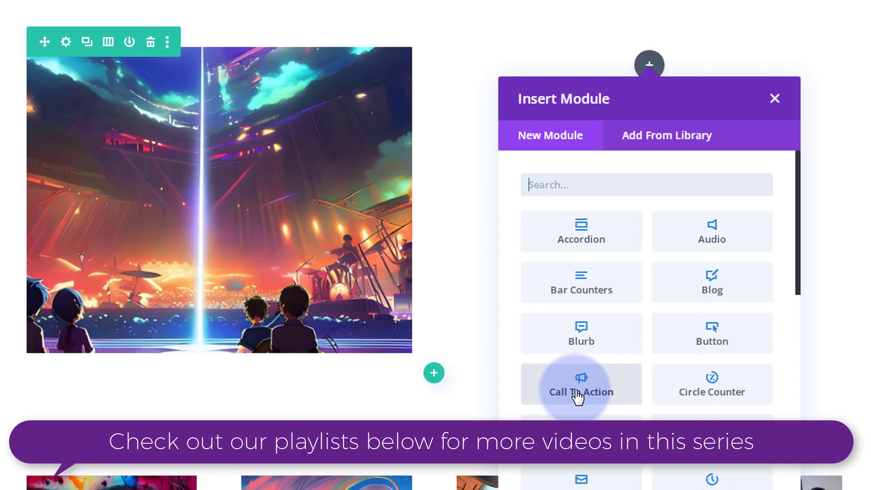
click(574, 390)
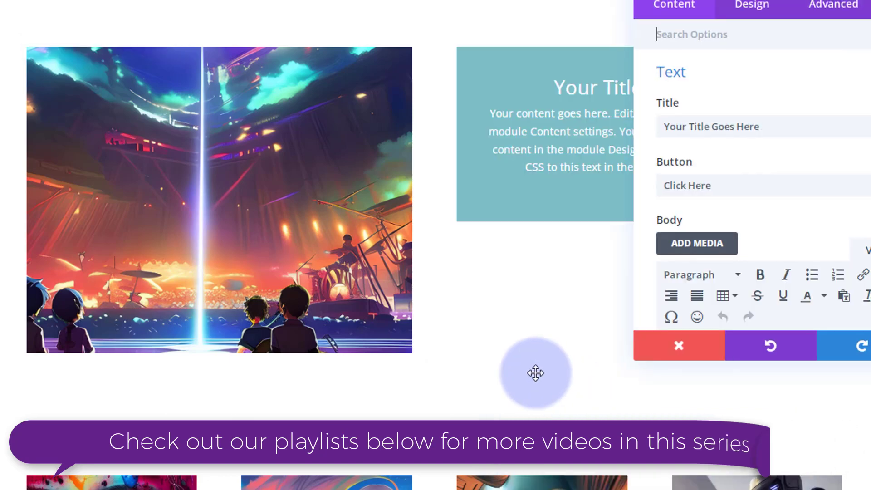
Clear the Call To Action module's title and set its button text to "Learn More"
click(580, 128)
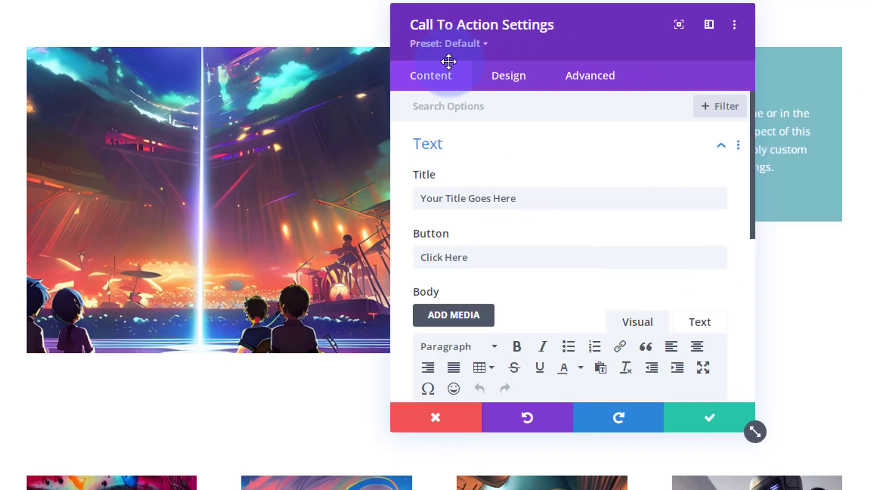
drag(448, 61, 298, 47)
click(177, 204)
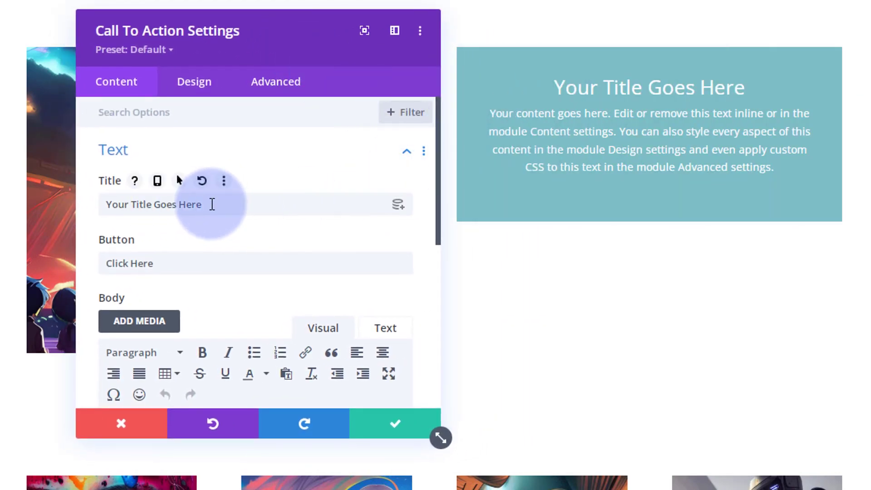
drag(210, 204, 77, 208)
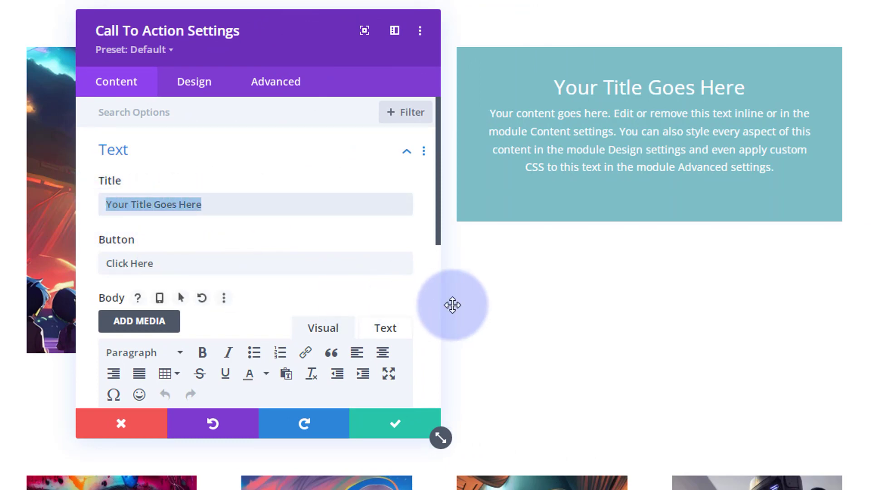
key(BackSpace)
drag(159, 263, 71, 263)
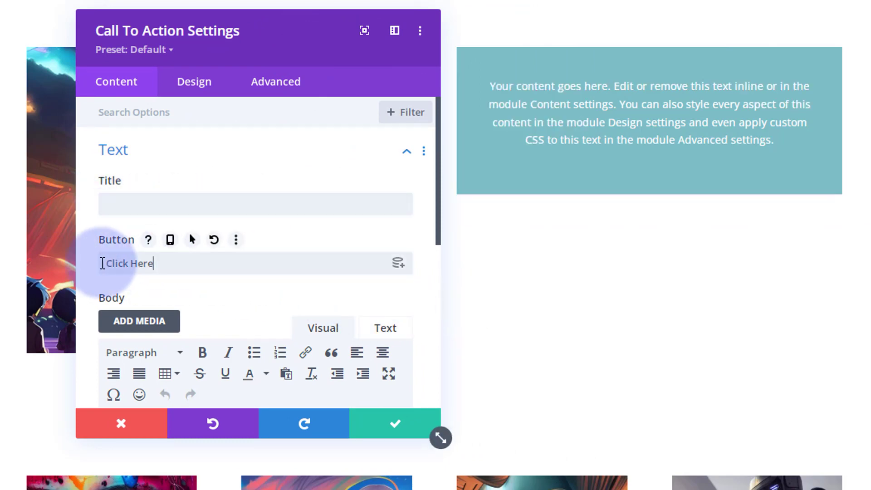
text(L)
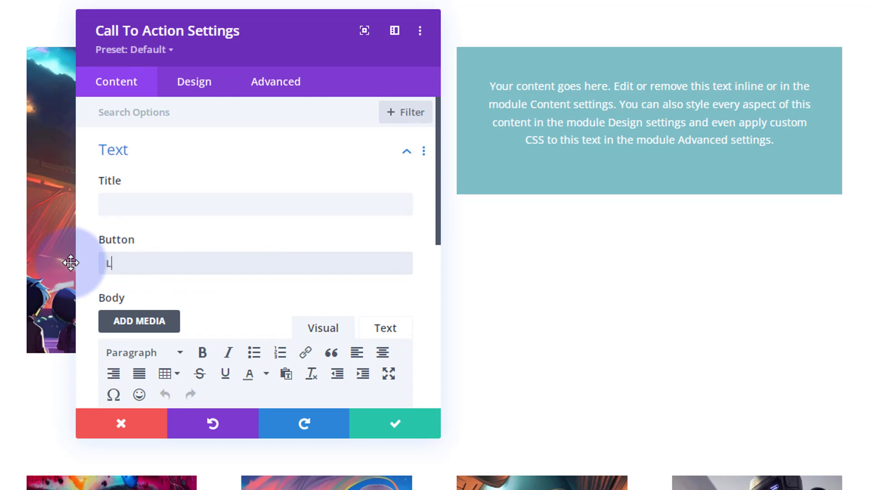
text(earn More)
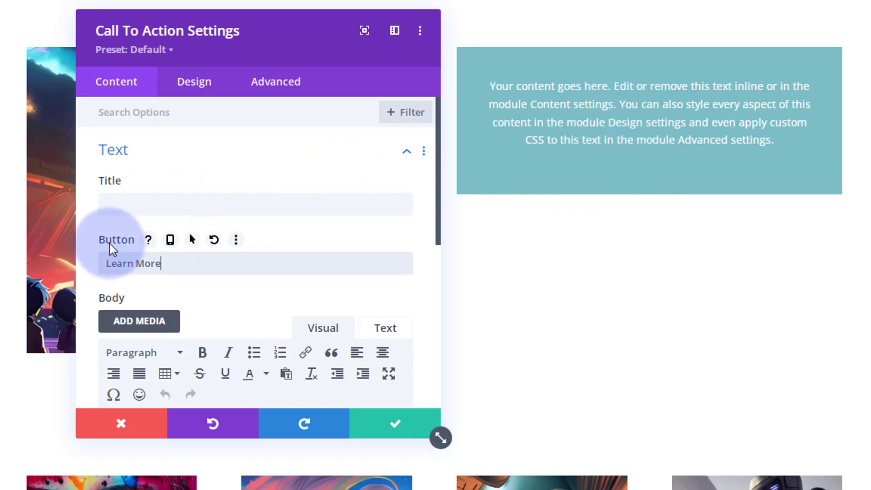
Delete all of the placeholder body text from the Call To Action module
scroll(230, 222, down, 5)
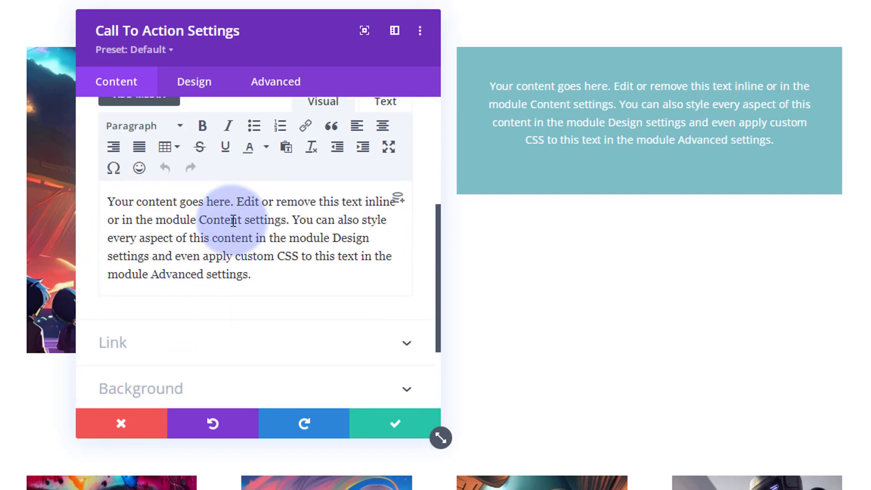
click(108, 203)
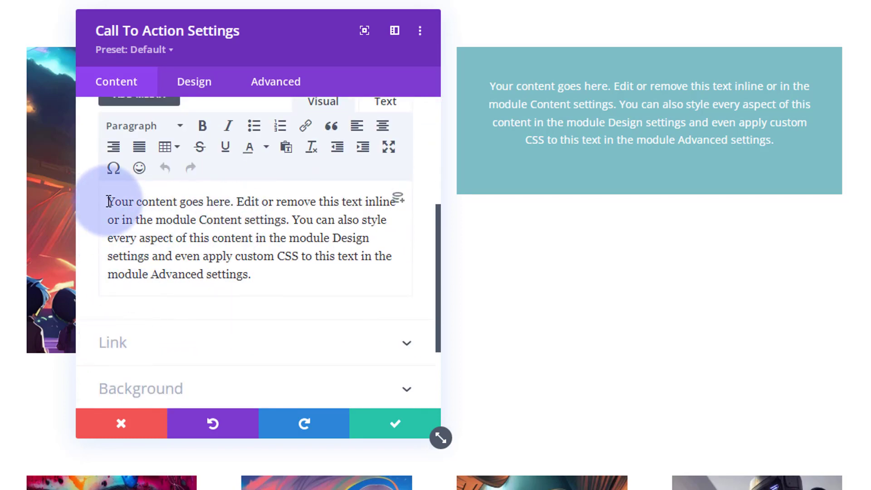
shift+click(276, 272)
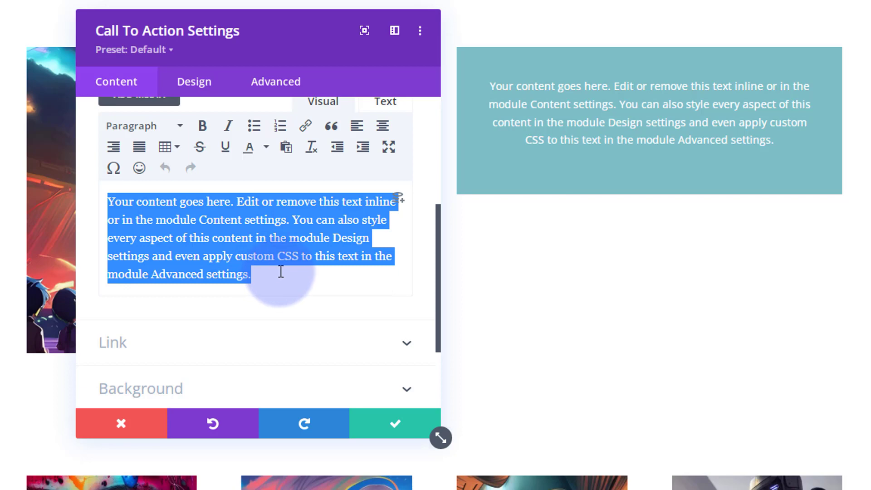
key(BackSpace)
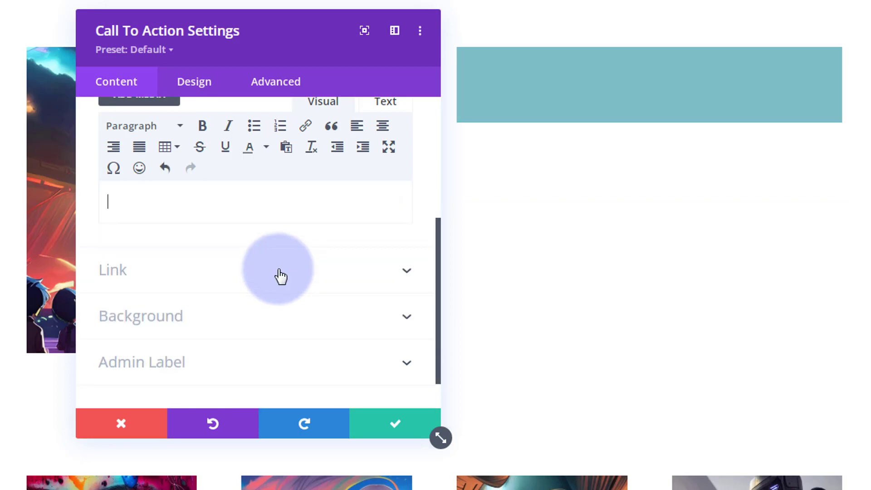
Set the Call To Action's button link URL to "#"
click(198, 285)
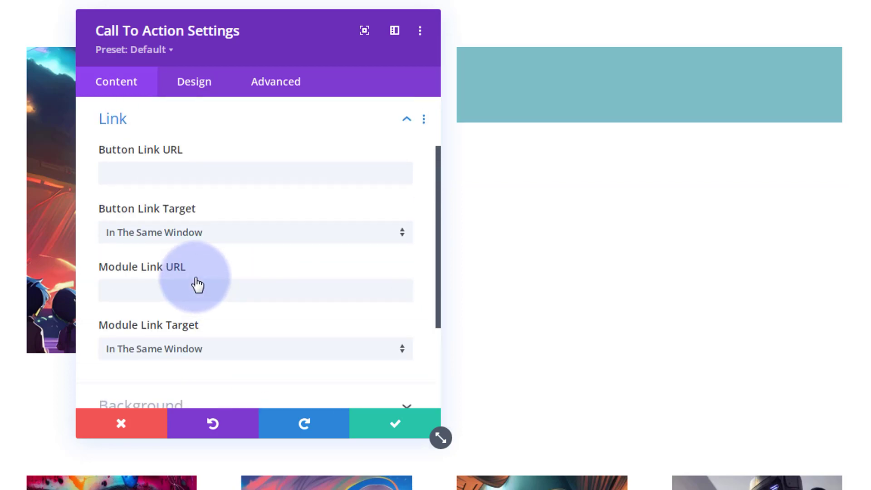
click(123, 170)
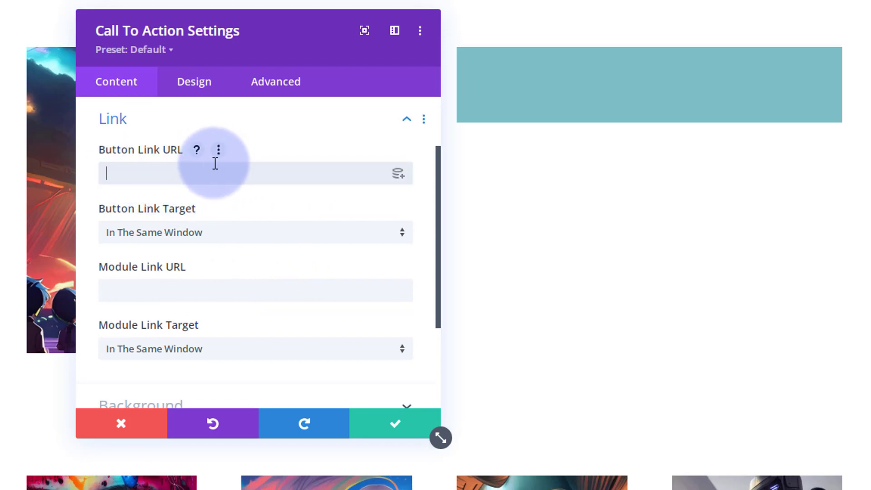
text(#)
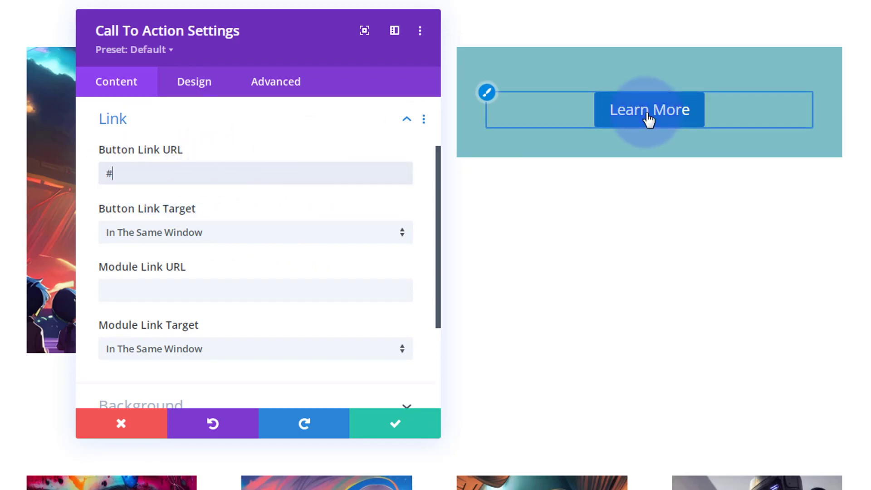
click(116, 292)
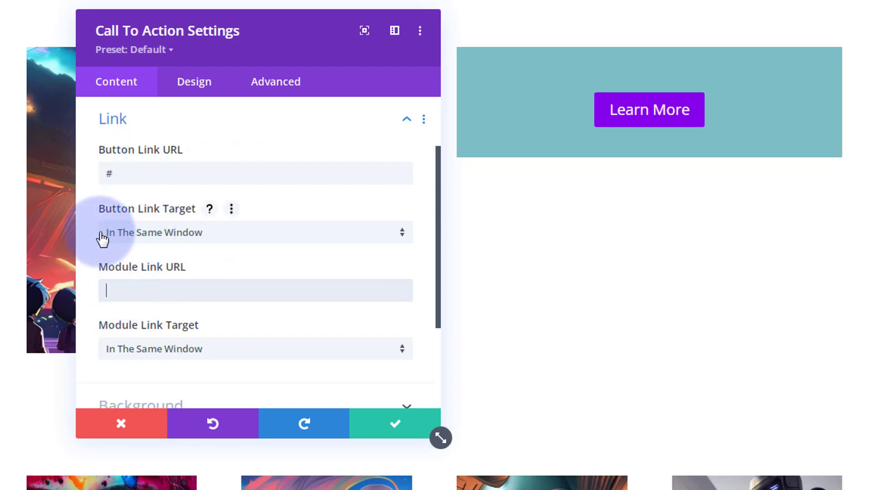
click(141, 235)
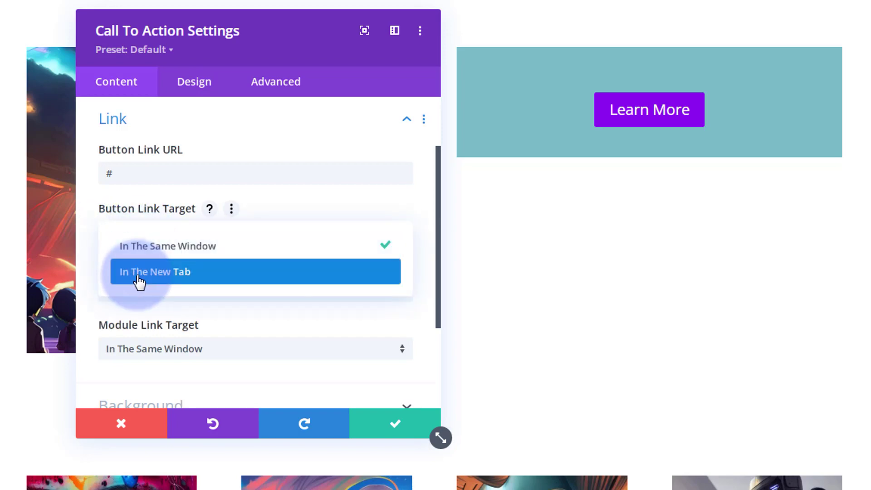
click(89, 247)
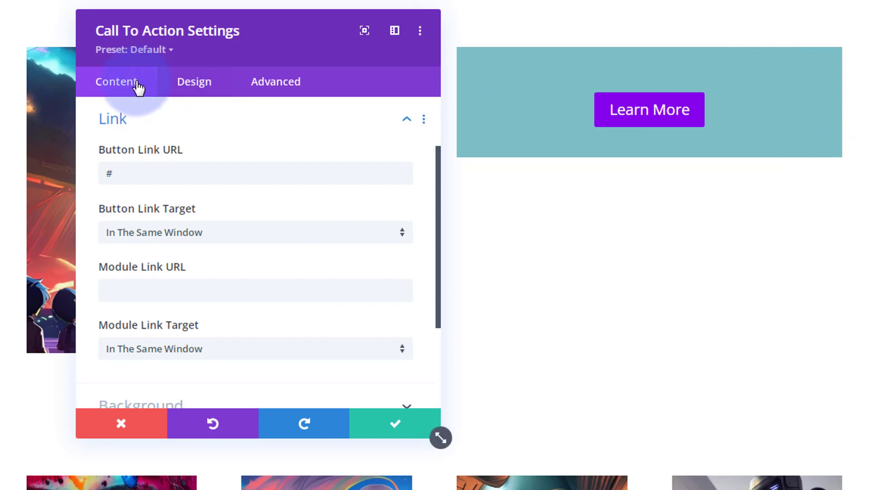
Remove the default teal background color from the Call To Action module
scroll(255, 160, down, 3)
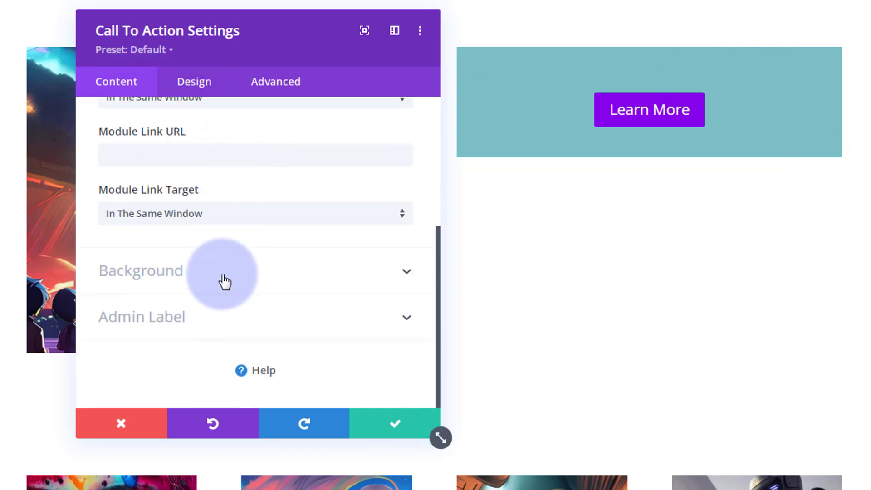
click(224, 273)
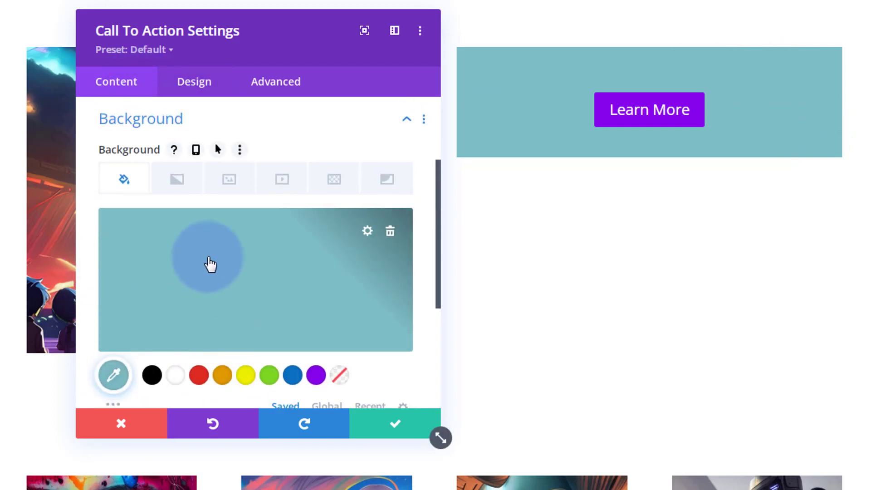
click(390, 232)
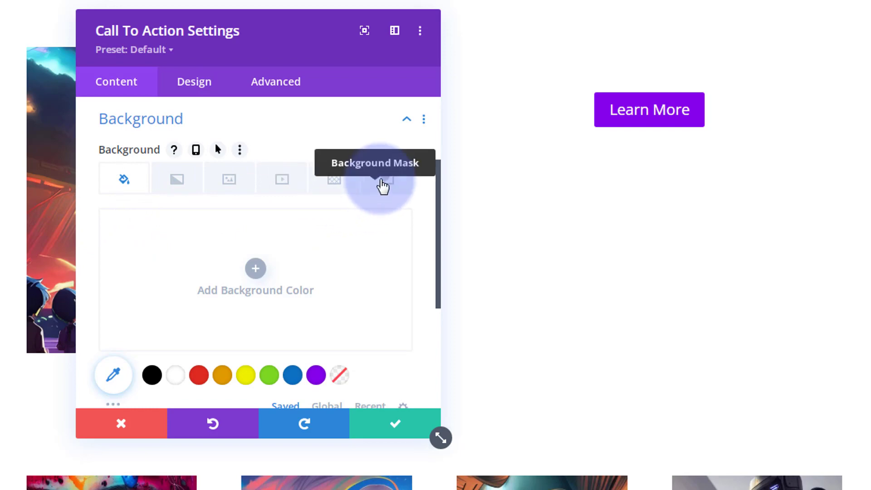
Set the media library's concert image with the vertical light beam as the module's background image
click(224, 188)
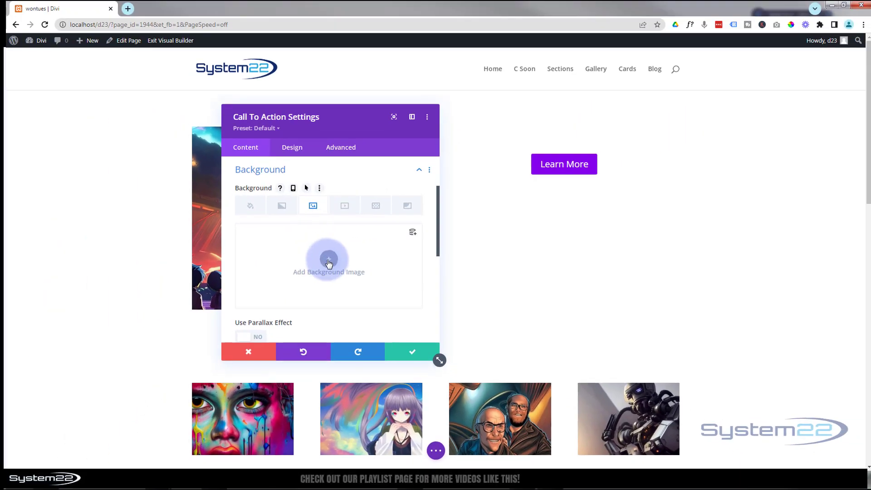
click(329, 261)
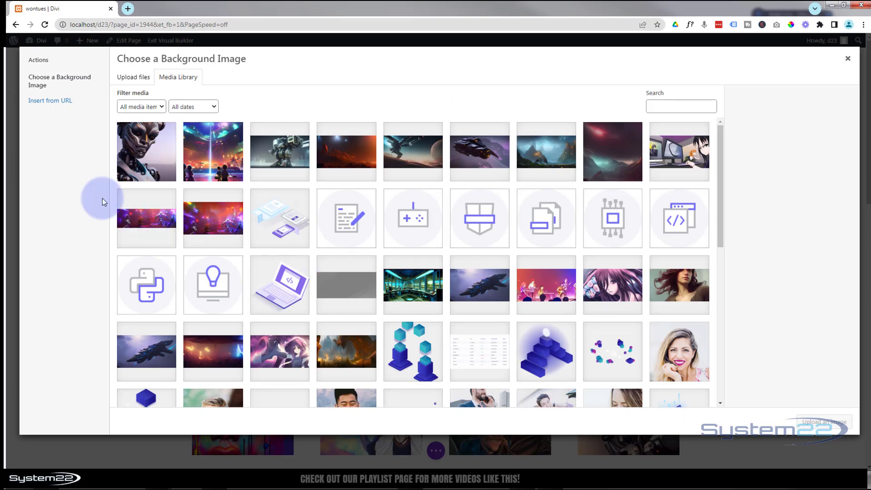
click(213, 162)
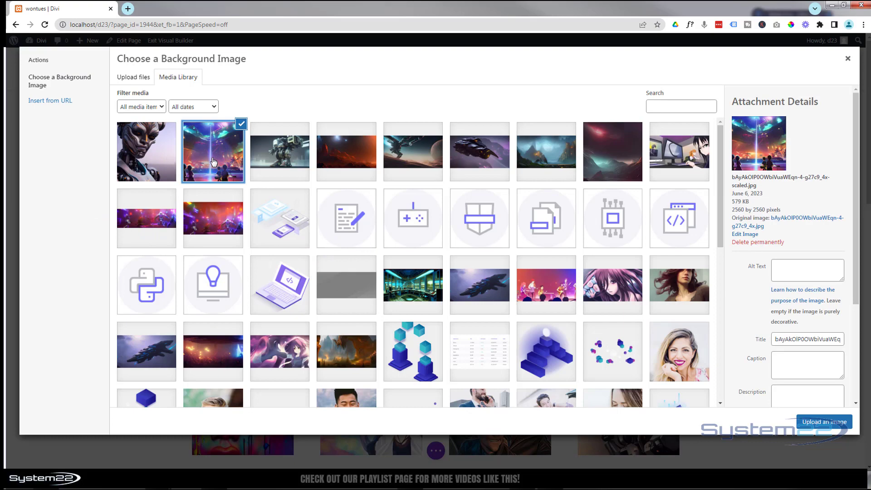
click(811, 423)
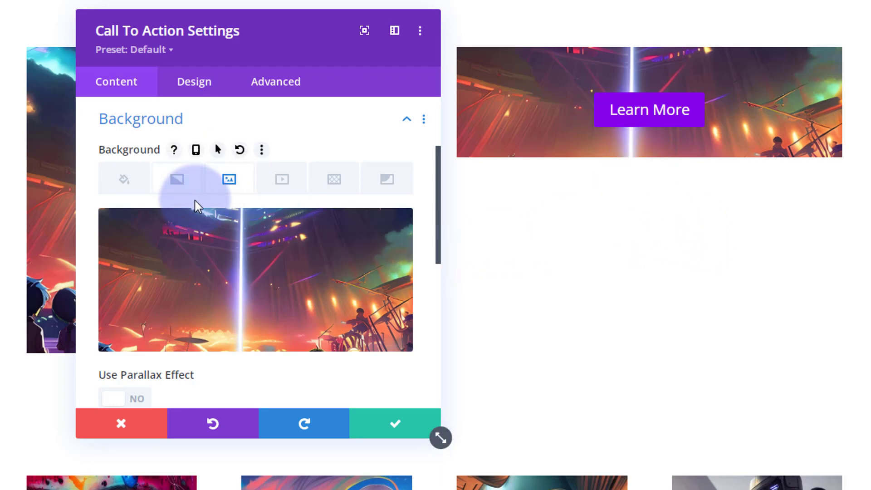
Set the Call To Action module's top padding to 60% in its spacing settings
click(195, 83)
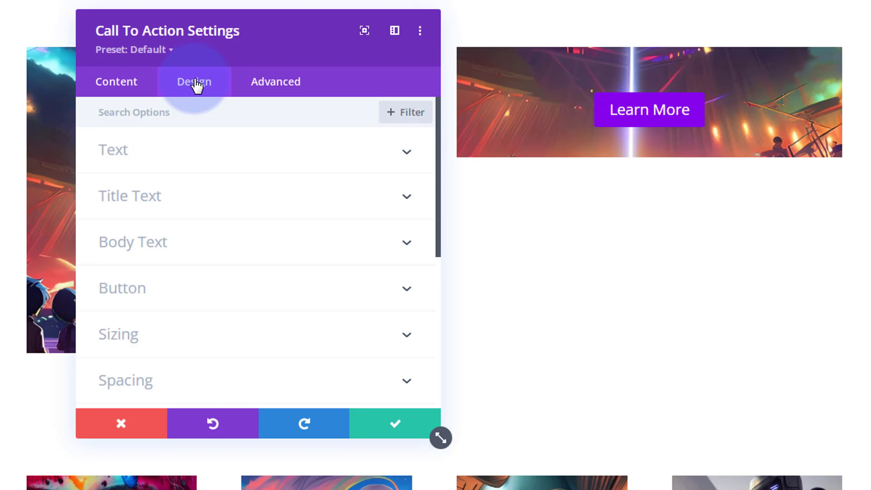
click(200, 389)
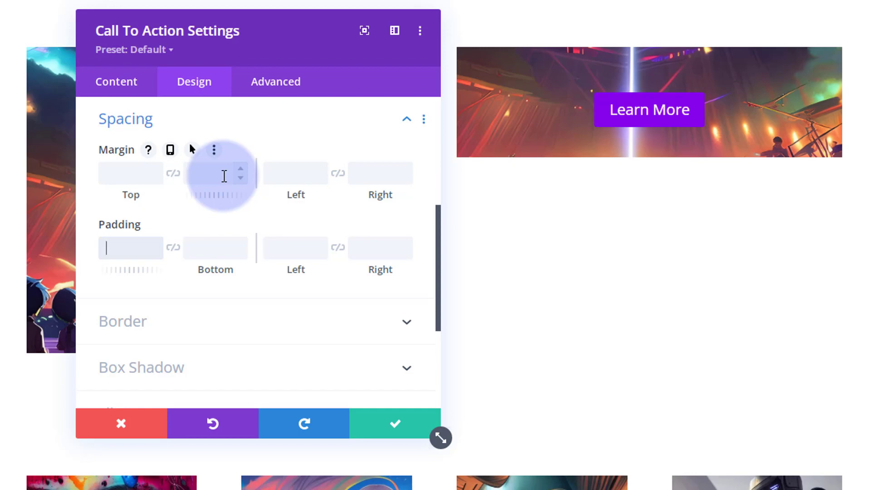
text(60px)
key(BackSpace)
key(BackSpace)
text(%)
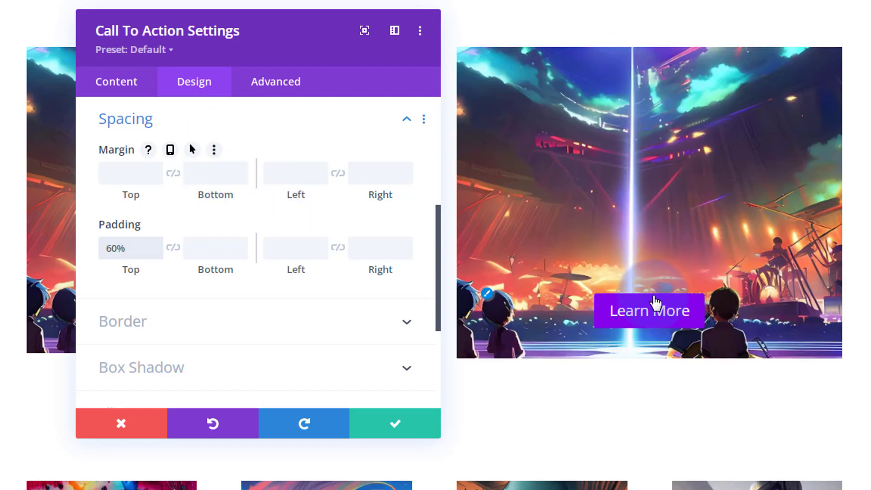
Set the Call To Action module's bottom padding to 7%, keeping the settings window clear of the preview
drag(350, 63, 357, 38)
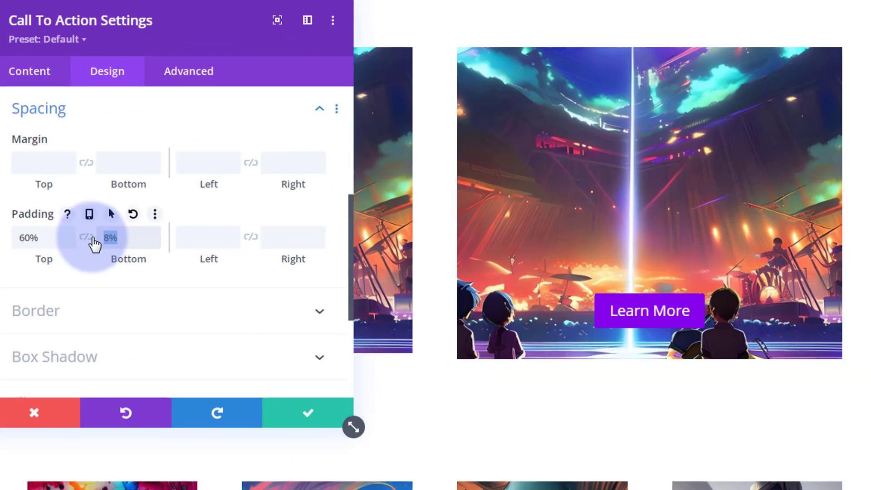
text(5px)
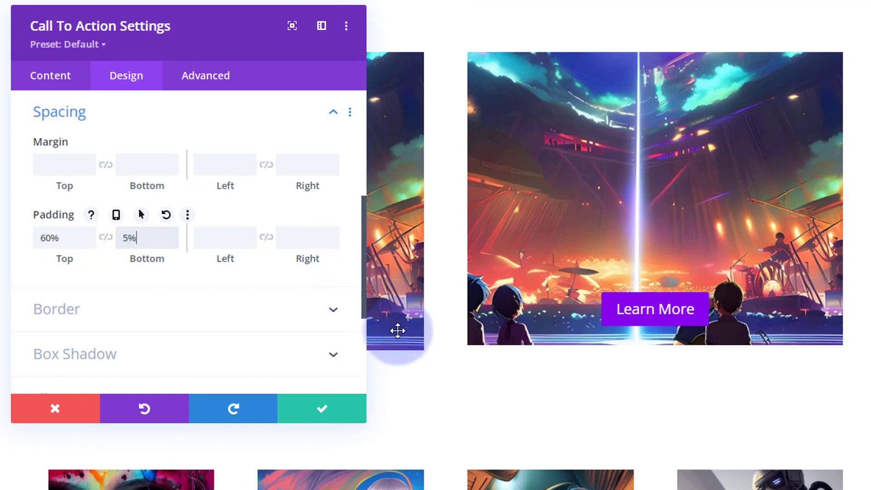
click(170, 232)
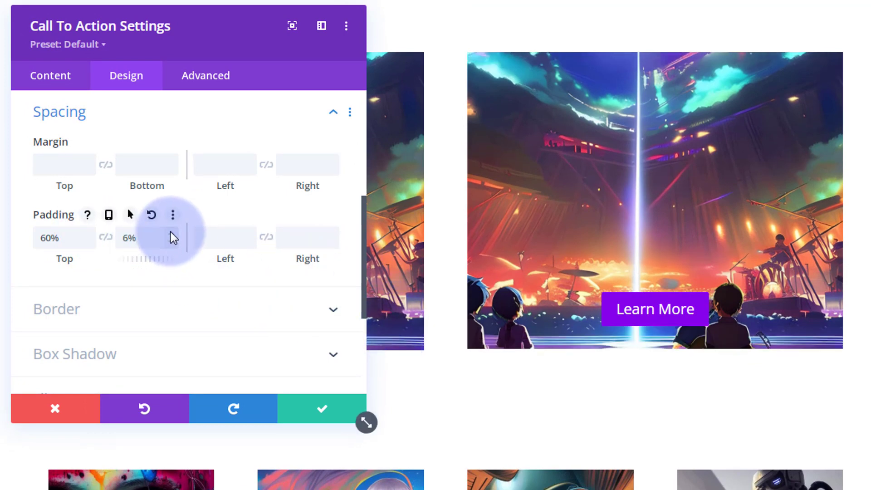
click(171, 233)
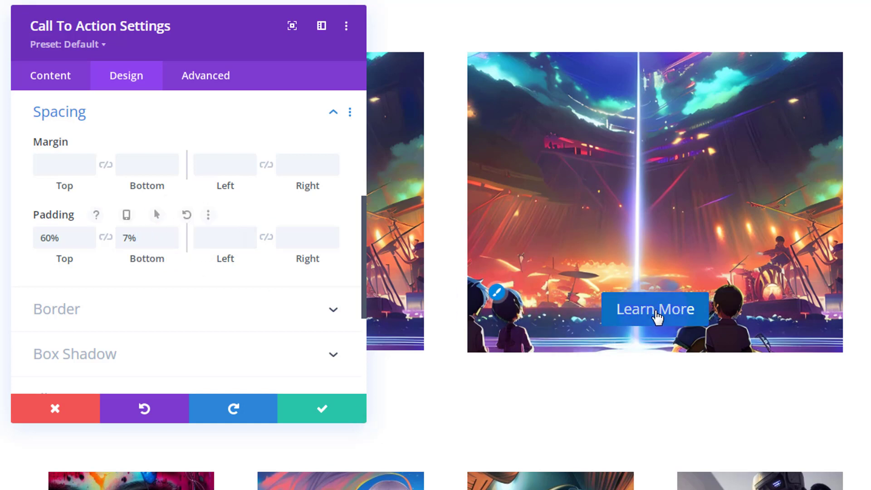
click(643, 248)
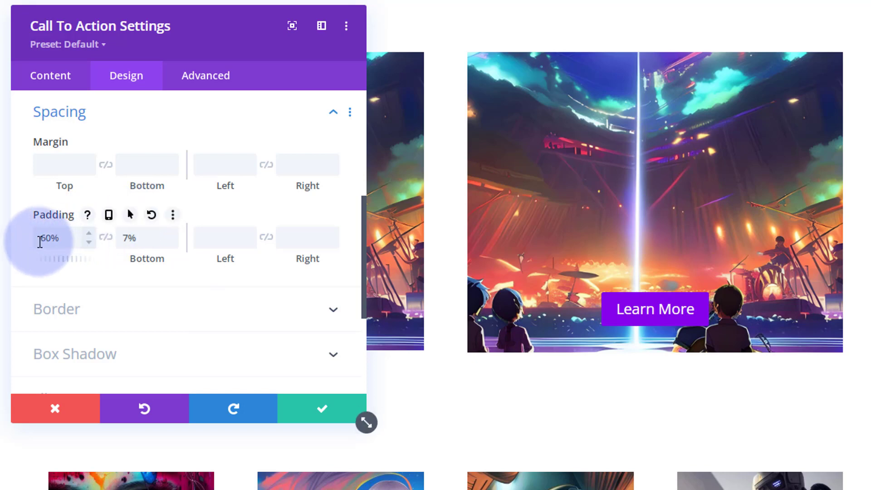
Try 33.5% top padding on the Call To Action module and link the bottom padding to the same value
drag(40, 237, 56, 236)
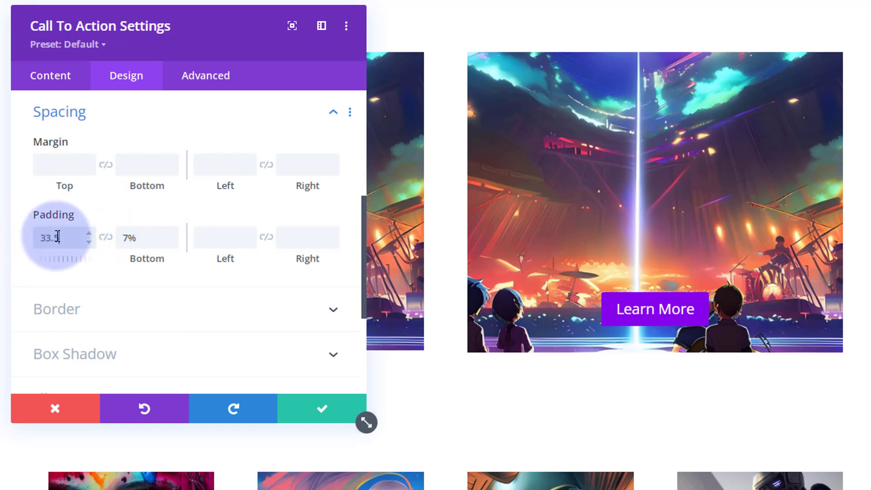
text(33.5px)
key(BackSpace)
key(BackSpace)
text(%)
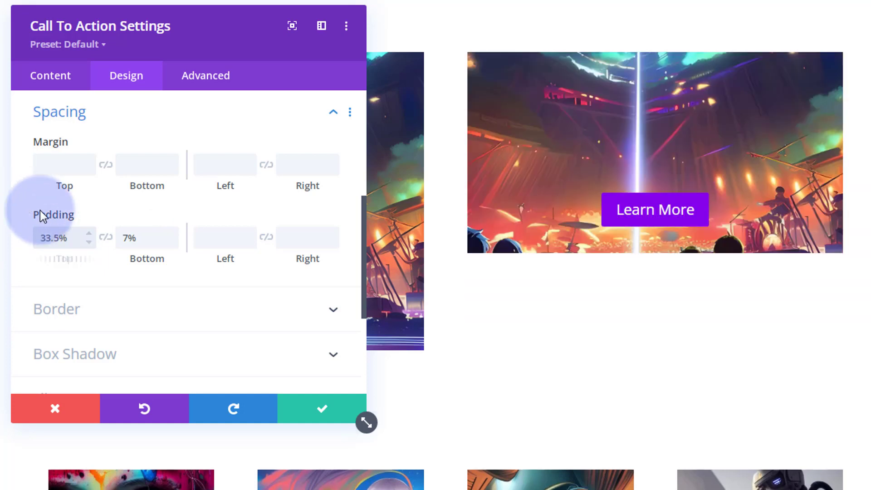
click(105, 236)
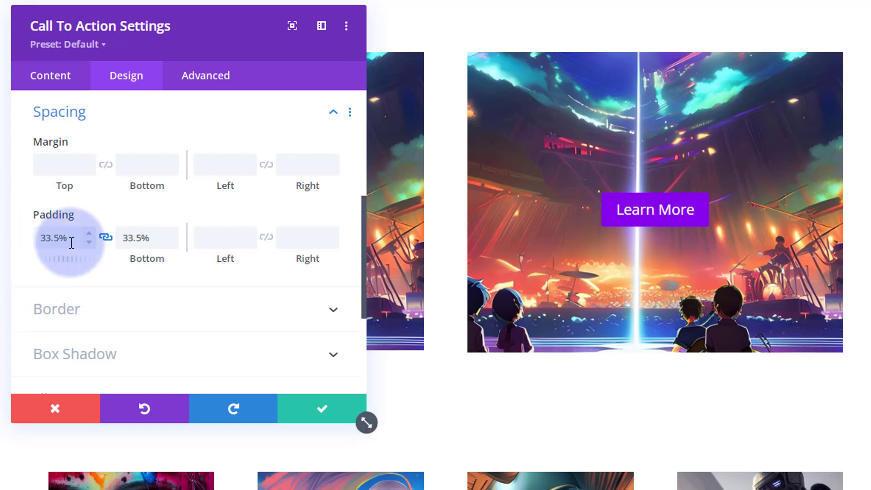
Try the module's linked top and bottom padding at 10px
click(52, 239)
key(ctrl+a)
text(1)
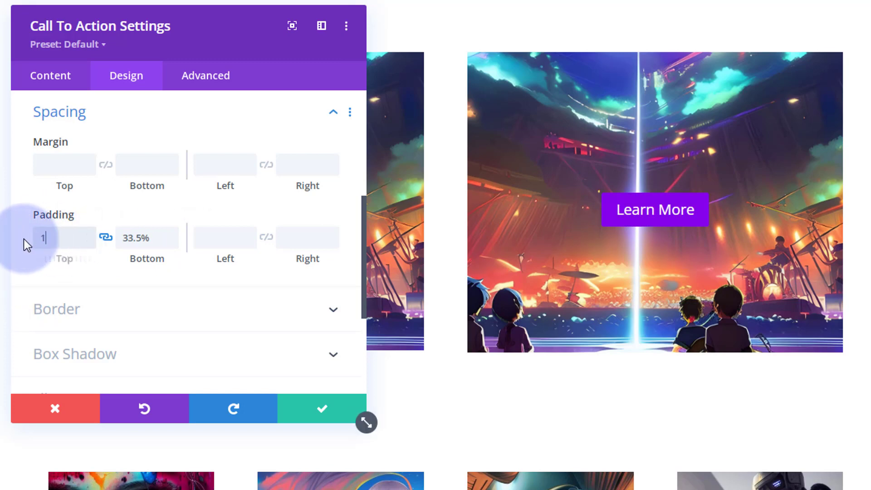
text(0px)
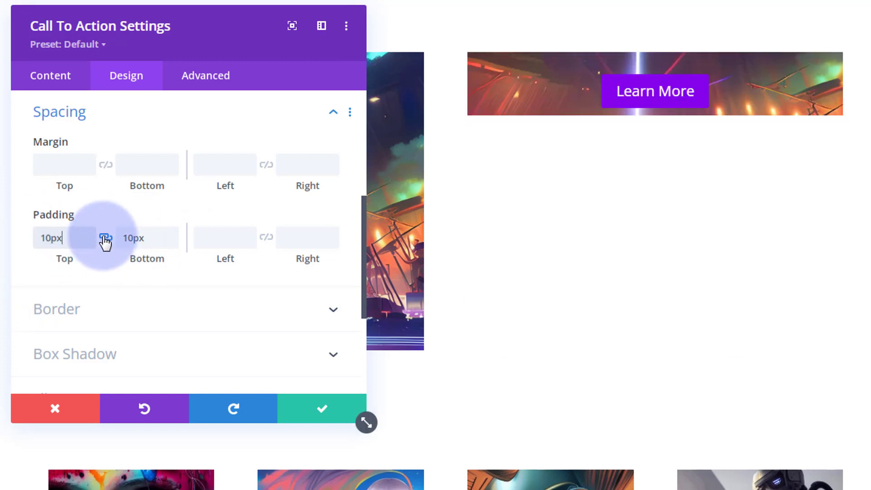
Unlink the module's top and bottom padding and try 60% for the bottom padding
click(102, 238)
drag(123, 239, 145, 238)
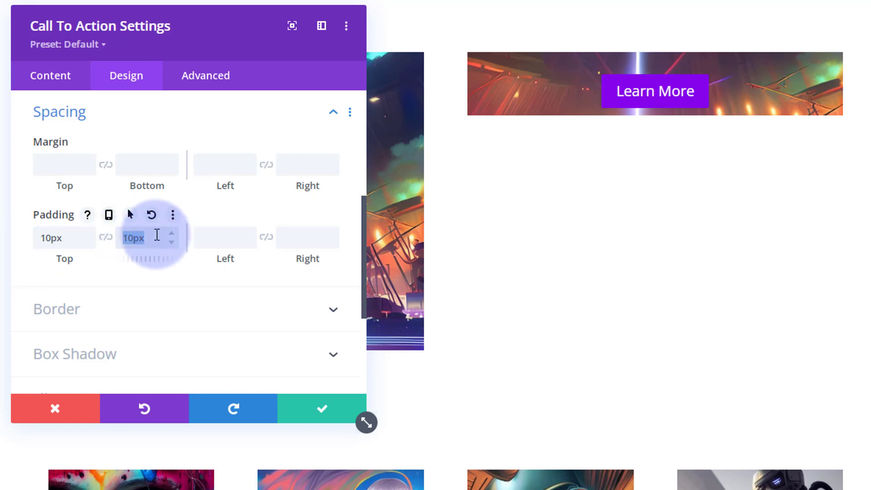
text(60%)
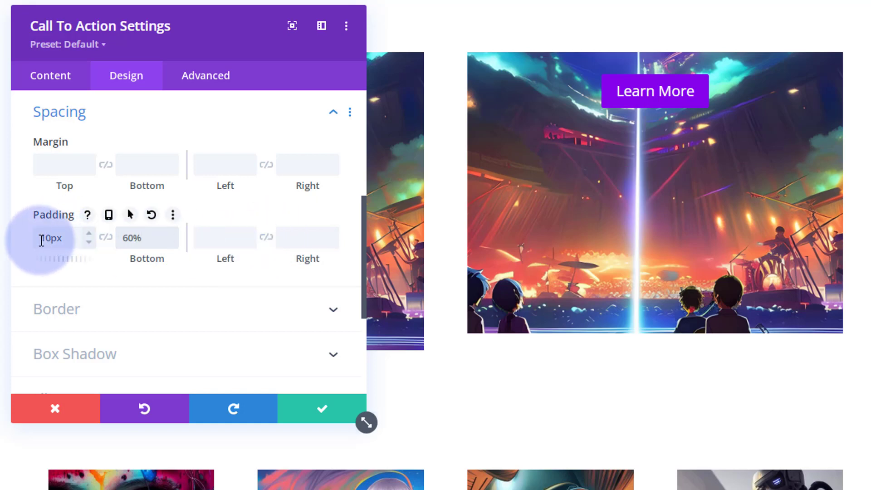
Set the module's top padding to 60% and its bottom padding to 7%
drag(146, 237, 107, 243)
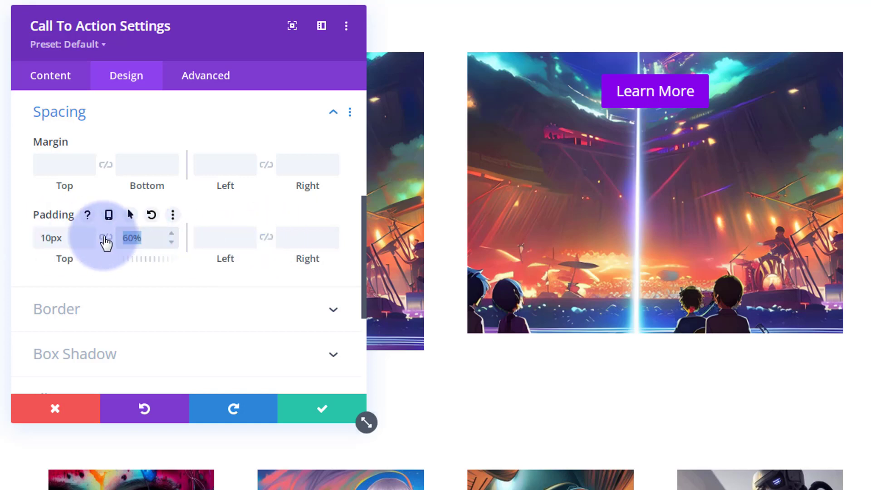
key(BackSpace)
drag(43, 239, 74, 239)
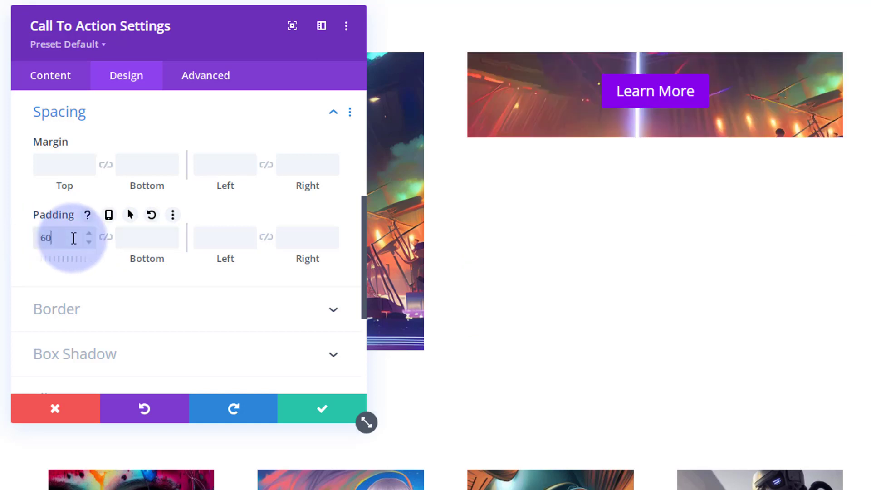
text(60%)
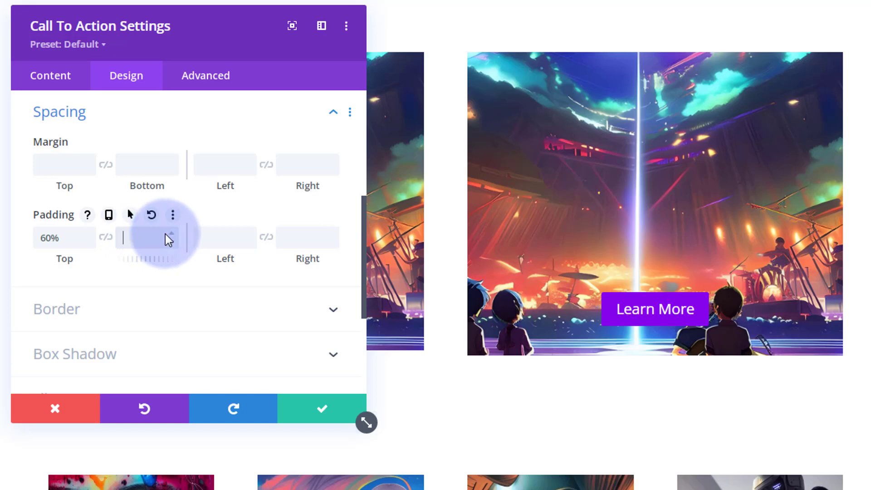
text(%)
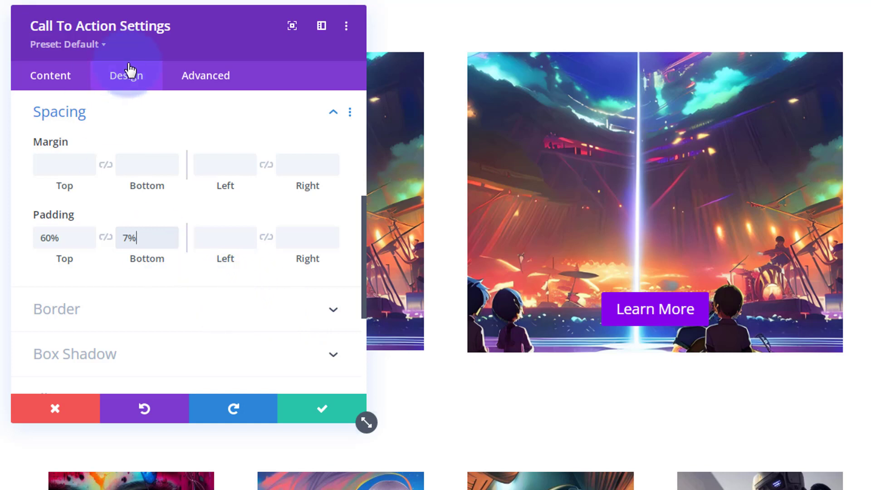
Enable custom styles for the Call To Action module's button
scroll(141, 238, up, 5)
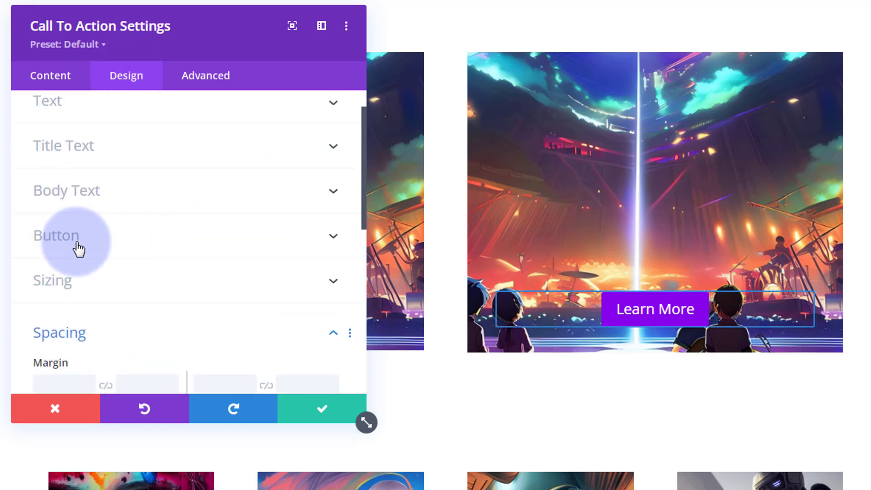
click(117, 244)
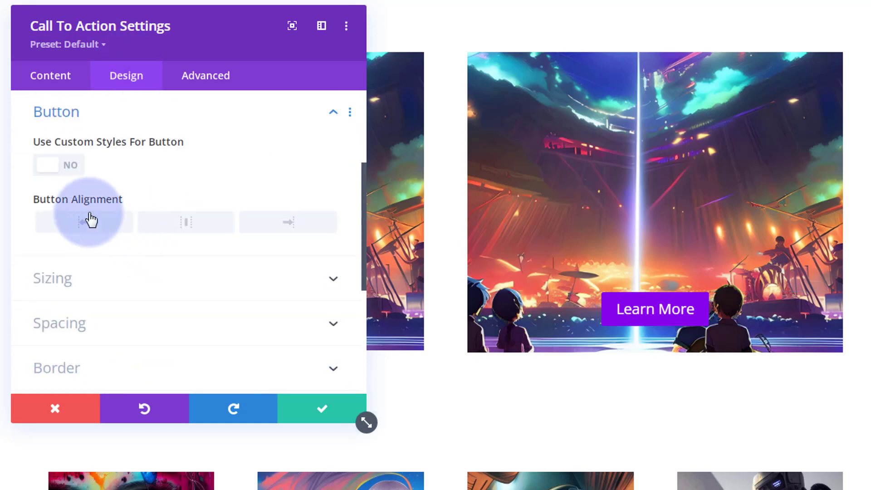
click(65, 169)
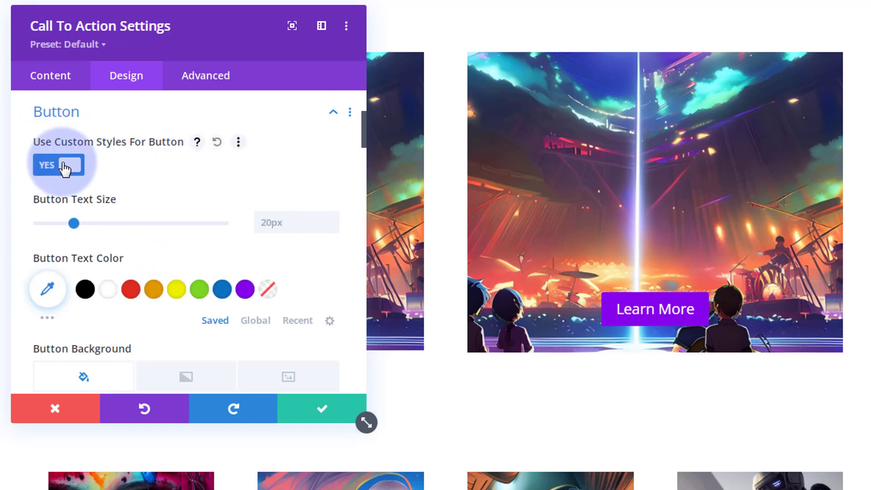
Give the Learn More button a semi-transparent black background, rgba(0,0,0,0.54)
scroll(181, 171, down, 3)
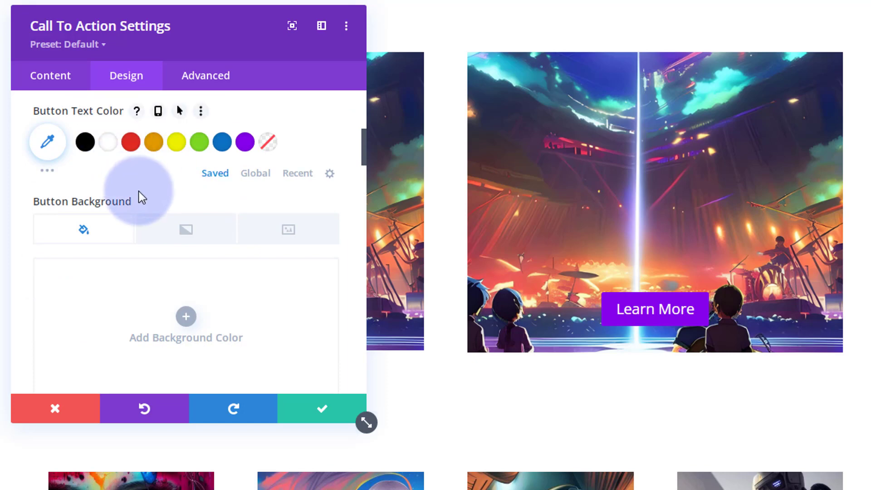
scroll(139, 191, down, 3)
scroll(138, 192, up, 2)
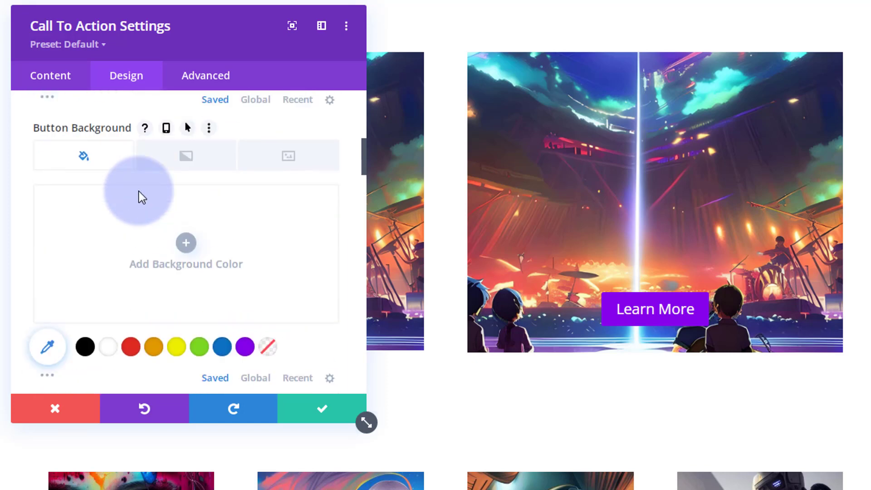
click(87, 348)
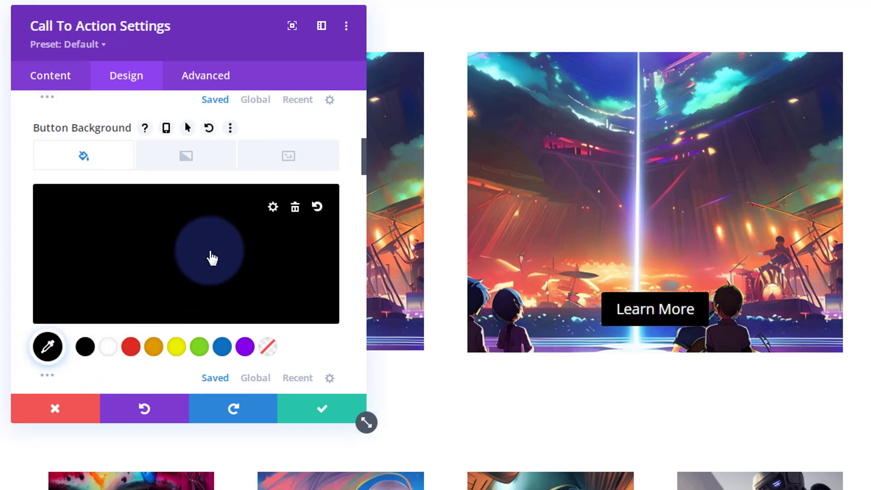
click(199, 259)
drag(321, 207, 326, 263)
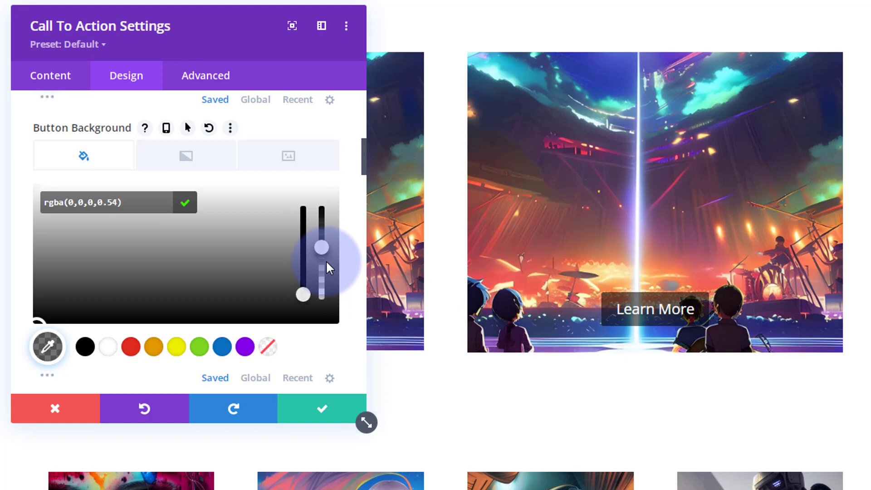
Enable hover styling for the button background and set its hover color to purple #8300e9
scroll(241, 263, down, 3)
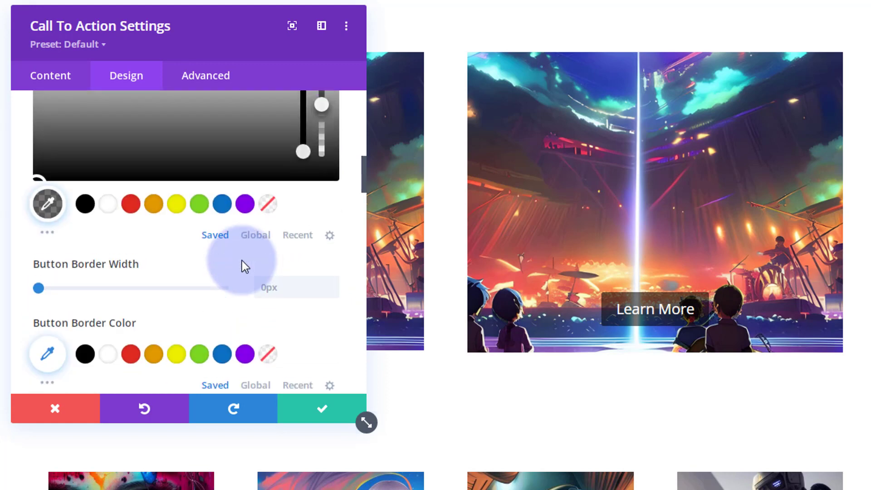
scroll(242, 260, up, 3)
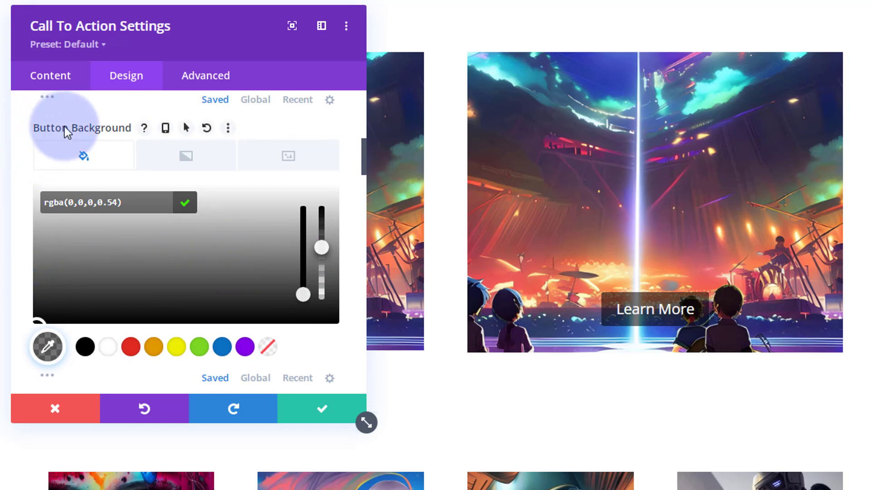
click(189, 128)
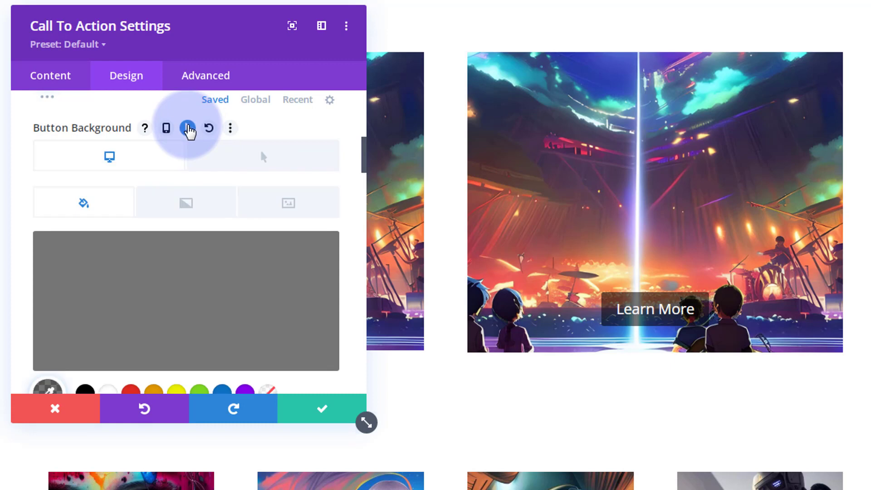
click(255, 160)
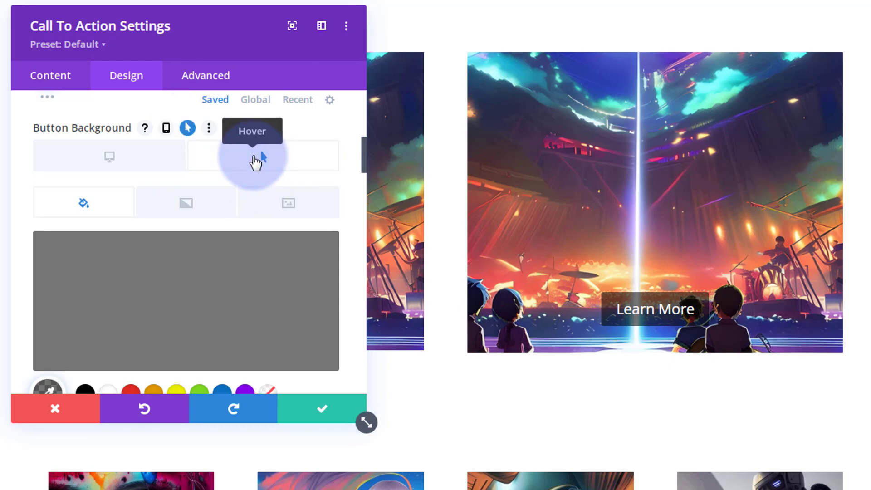
scroll(249, 249, down, 2)
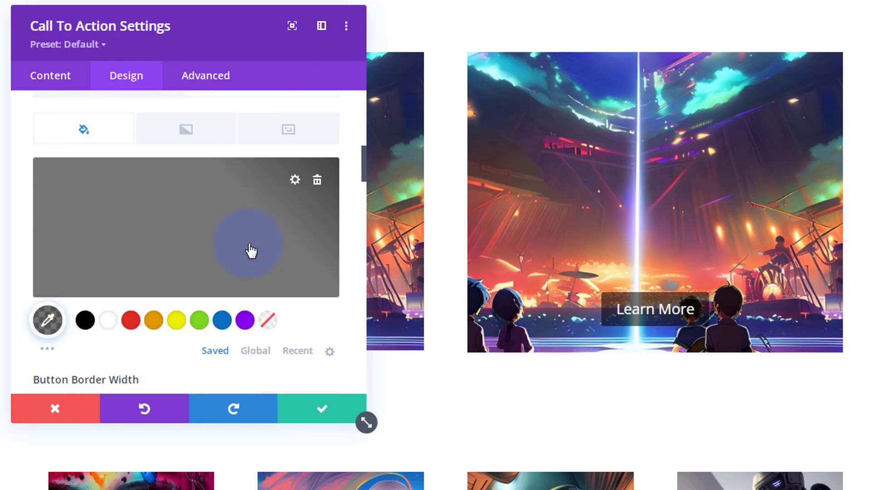
click(244, 321)
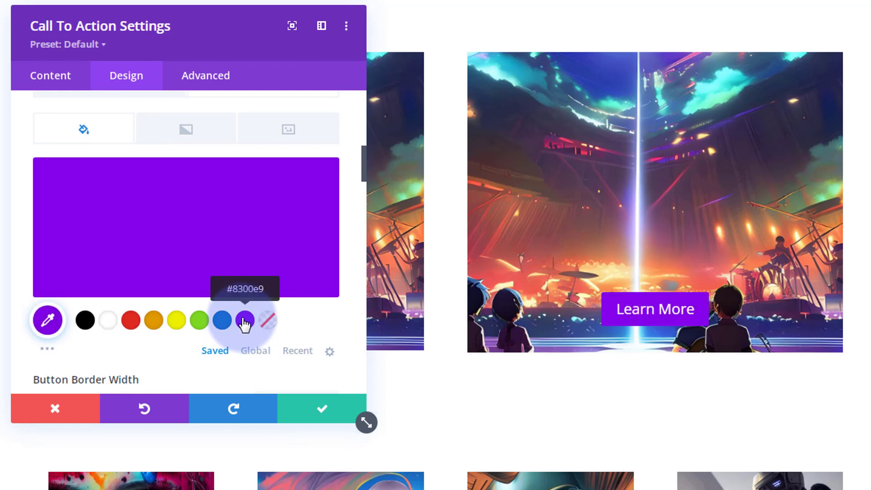
Set the button's border width to 1px and its border color to white
scroll(214, 310, down, 6)
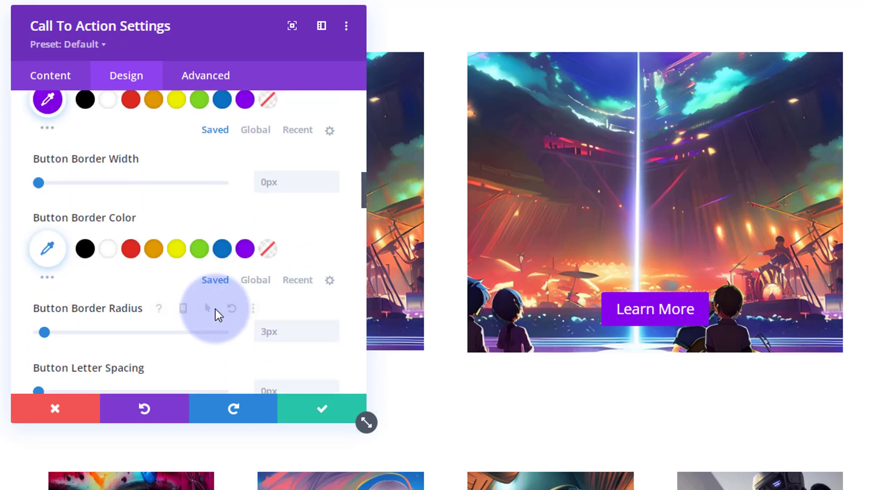
click(330, 177)
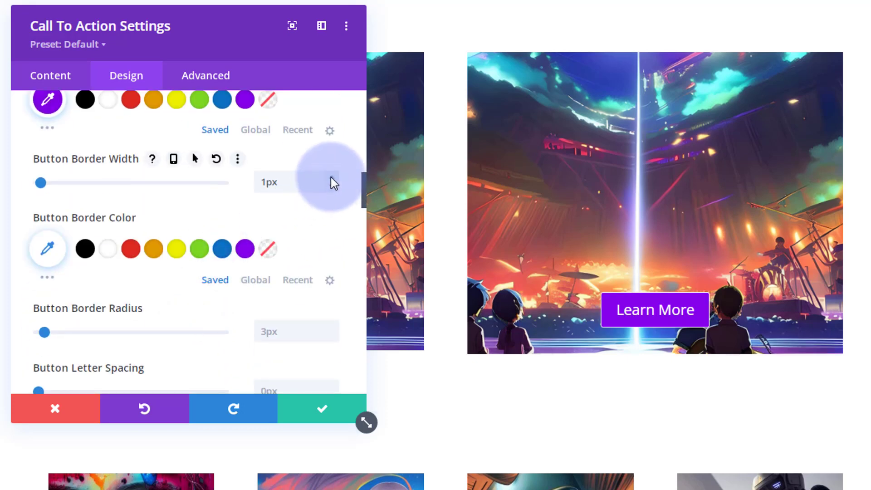
click(108, 251)
Round the button's corners with a border radius of 30px
scroll(152, 307, down, 4)
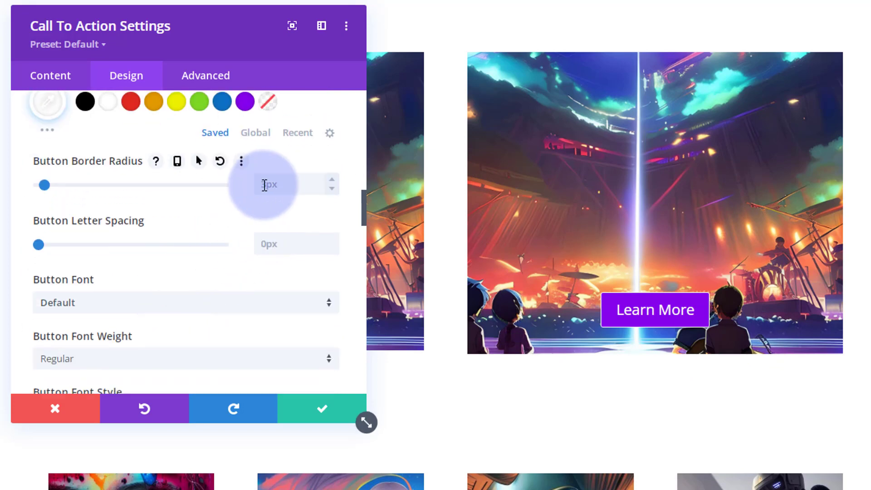
click(278, 185)
text(30)
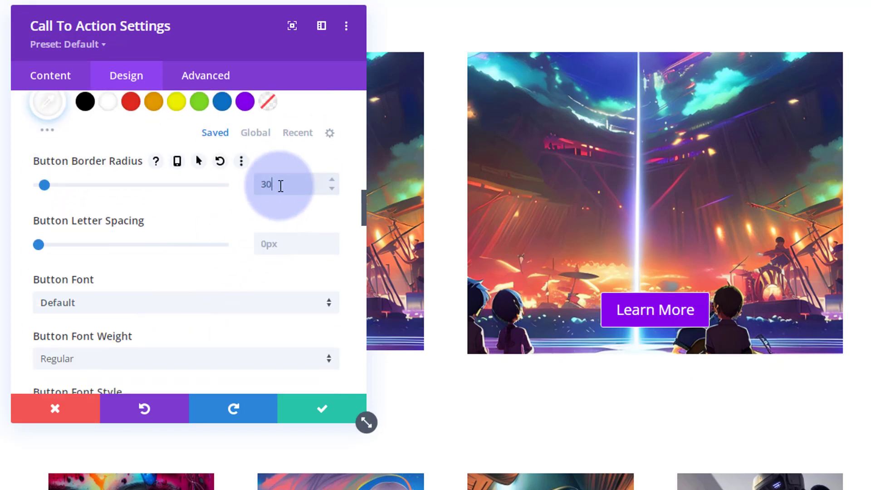
click(260, 186)
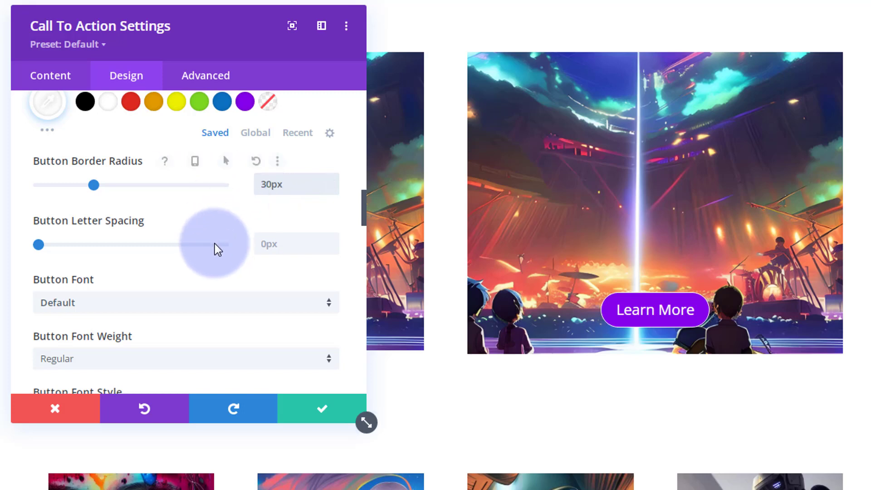
Turn off the icon for the Learn More button
scroll(214, 241, down, 2)
scroll(215, 243, down, 2)
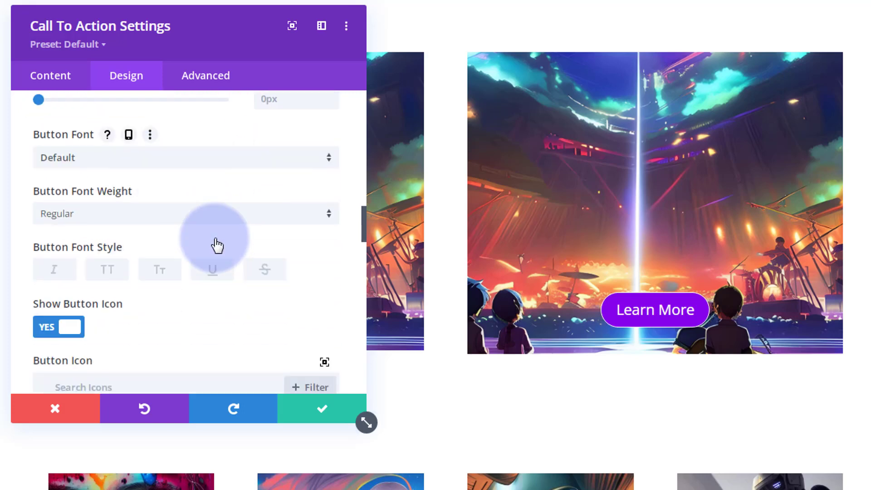
scroll(214, 240, down, 3)
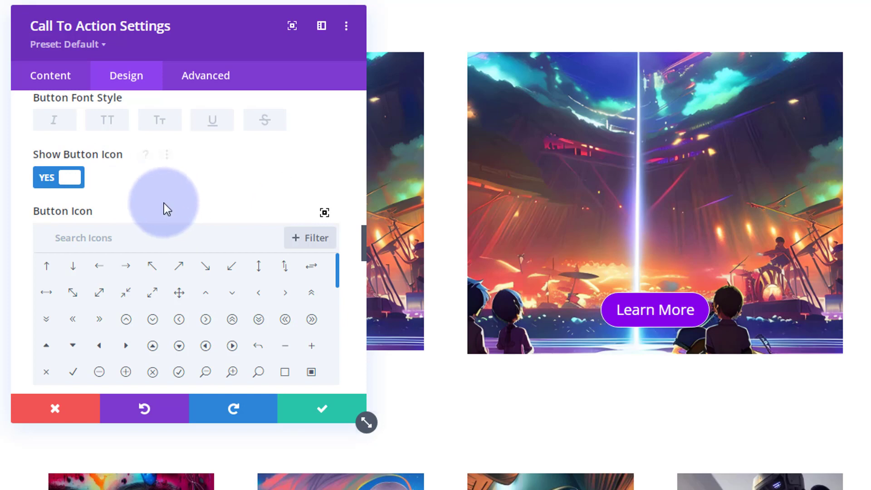
click(57, 181)
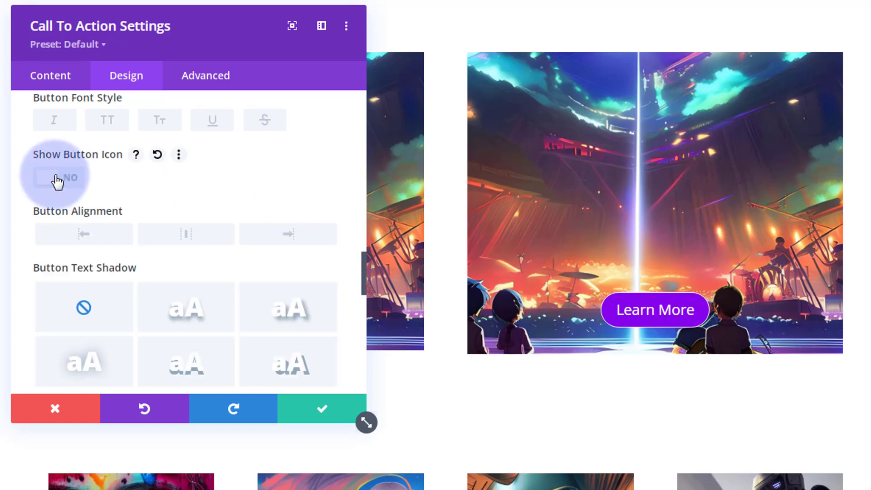
Set the button's left padding to 45px and link it so the right padding matches
scroll(185, 176, down, 5)
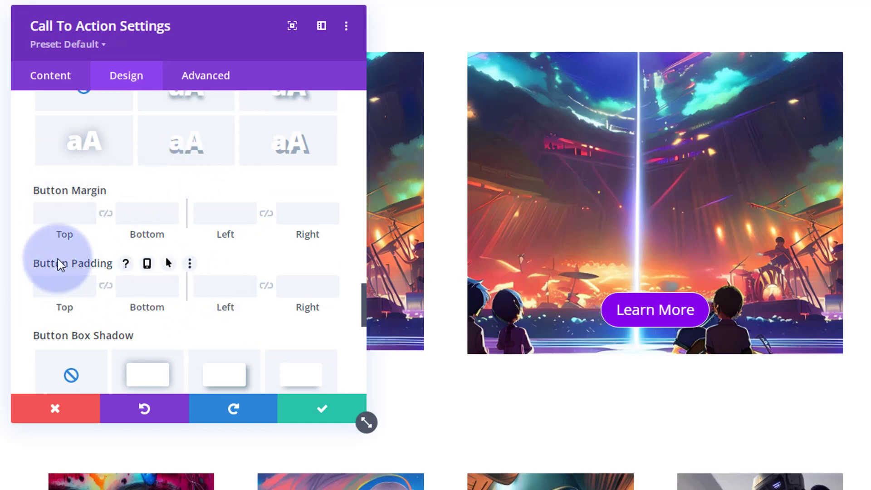
click(221, 290)
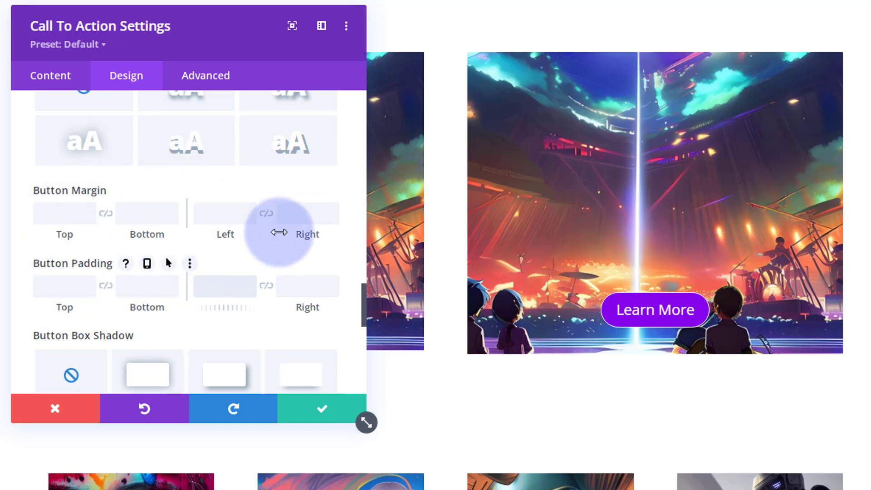
text(4)
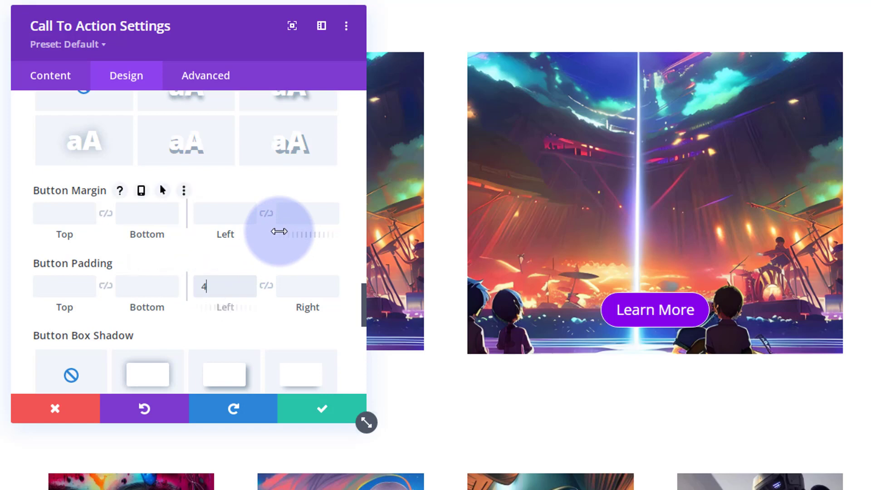
text(5px)
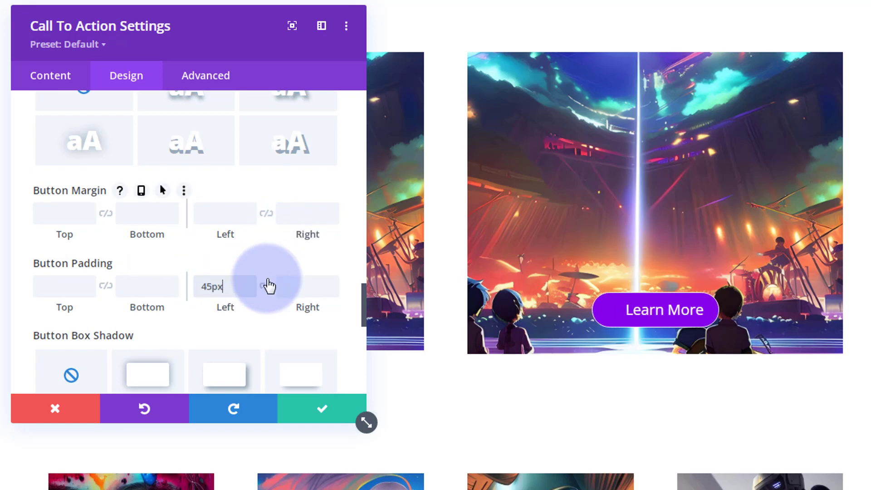
click(266, 286)
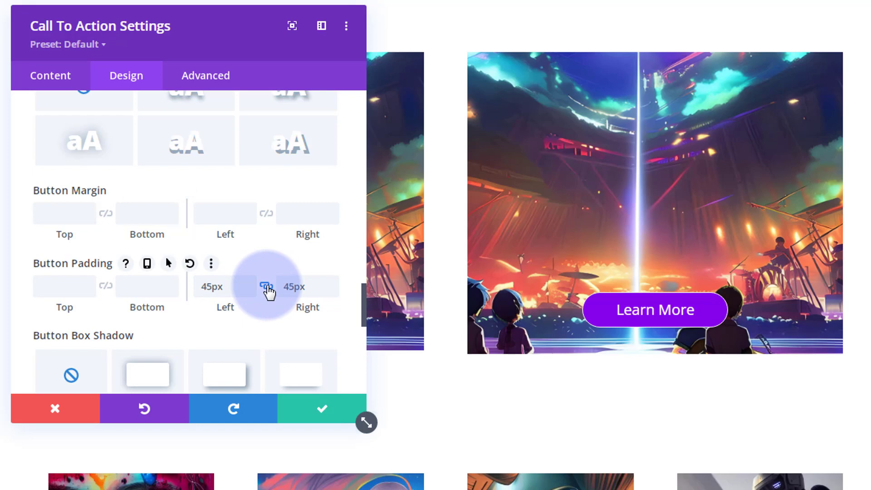
Increase the linked left and right button padding to 55px
drag(202, 287, 211, 286)
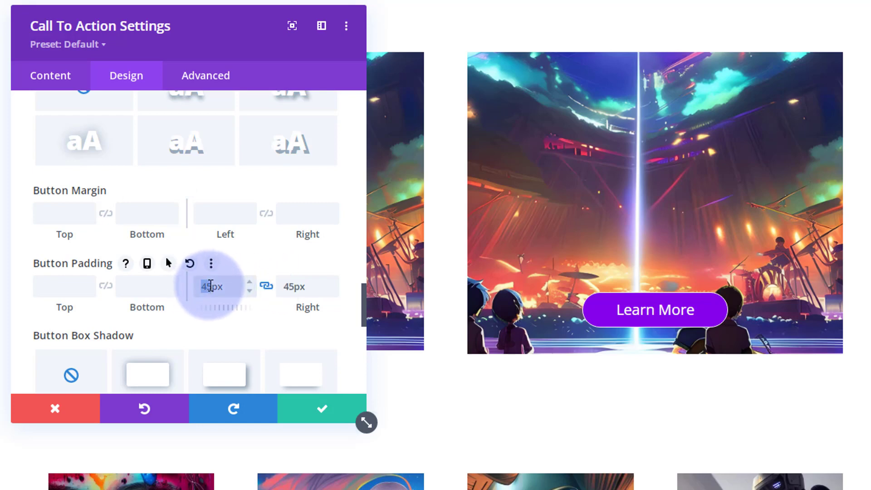
text(55)
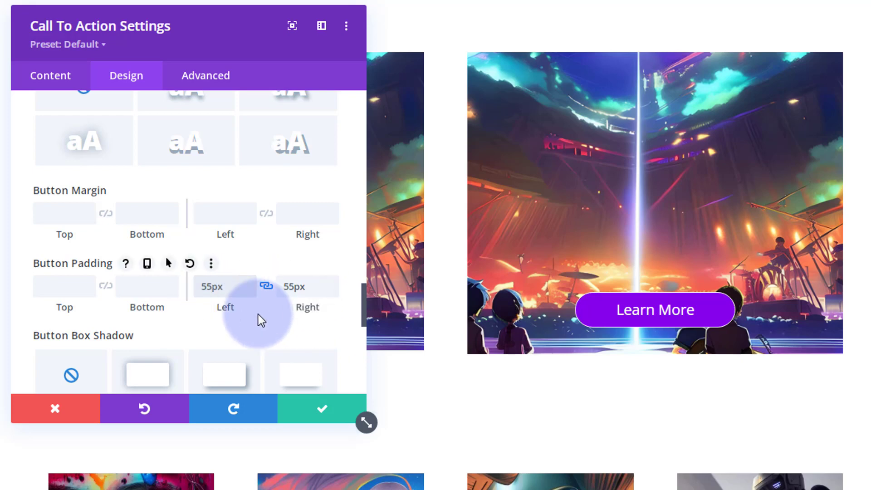
mouse_move(257, 314)
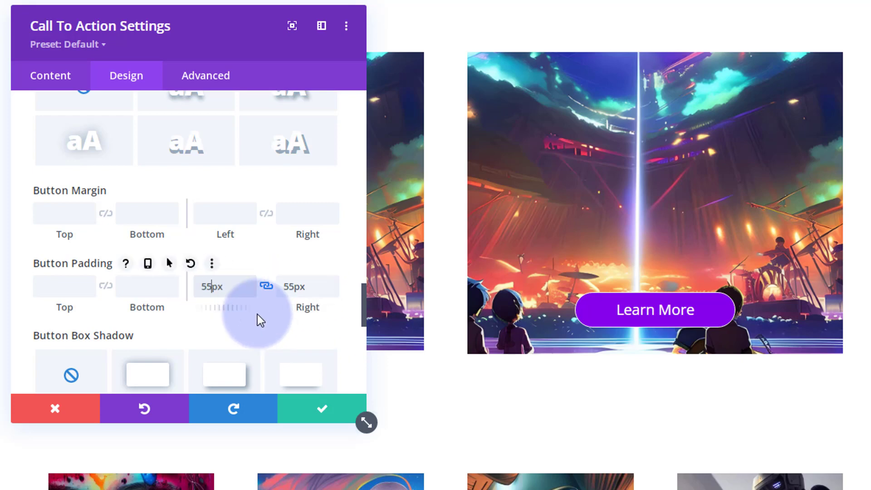
Enable hover options for the button padding, return to its desktop values, and save the Call To Action module
click(168, 264)
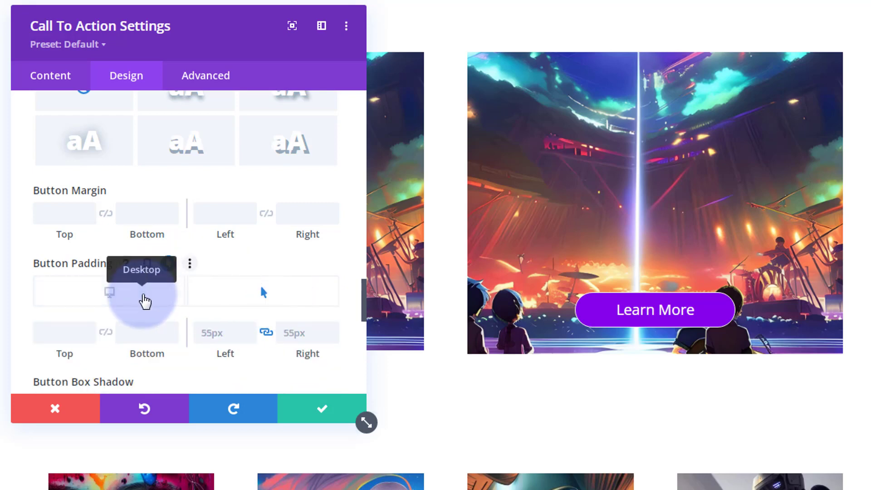
click(144, 296)
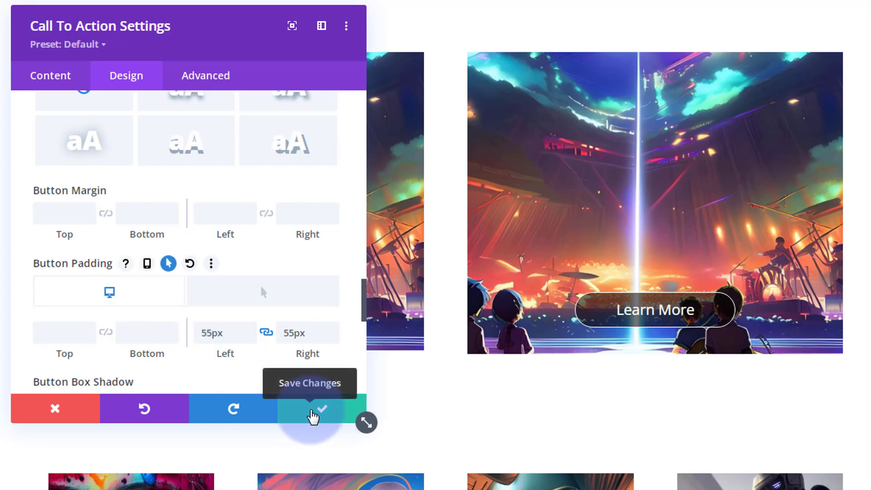
click(312, 416)
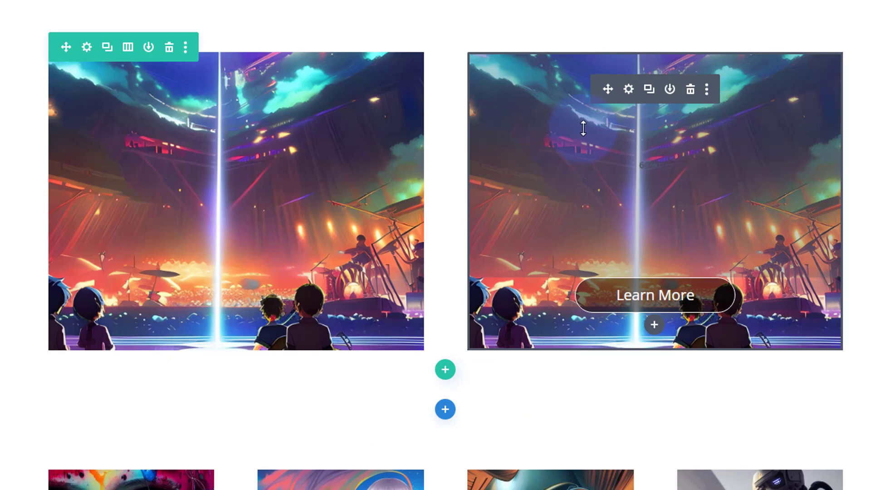
Set the robot portrait from the media library as background image of the row's second column and save the column and row settings
click(87, 48)
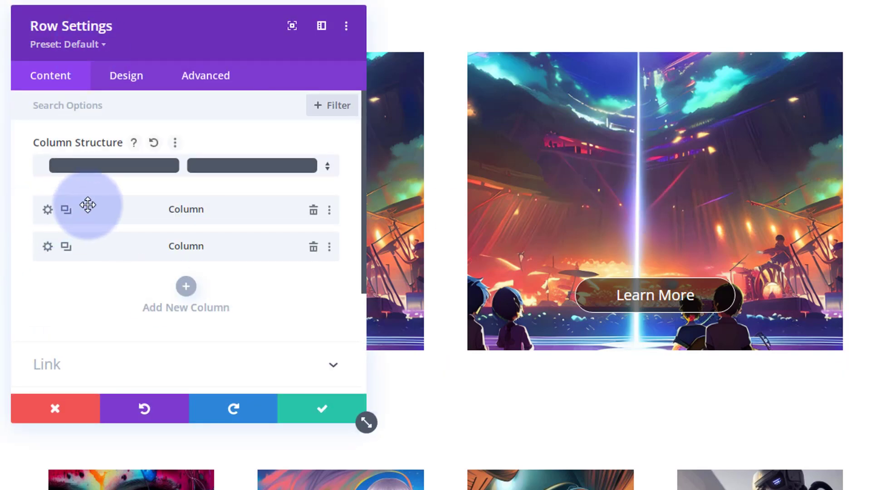
click(45, 248)
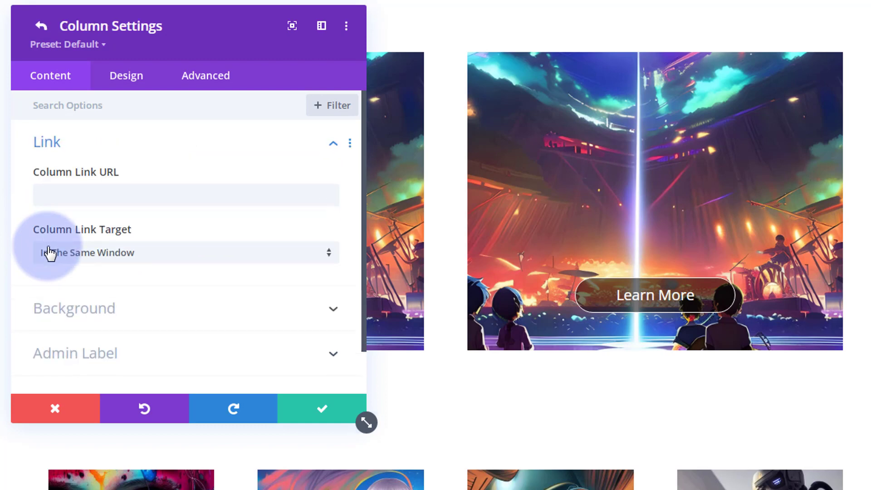
scroll(210, 302, down, 1)
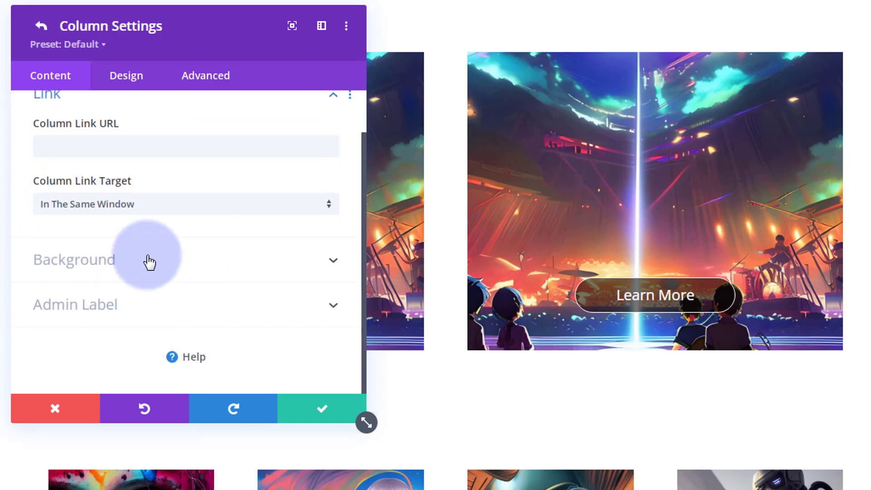
click(149, 262)
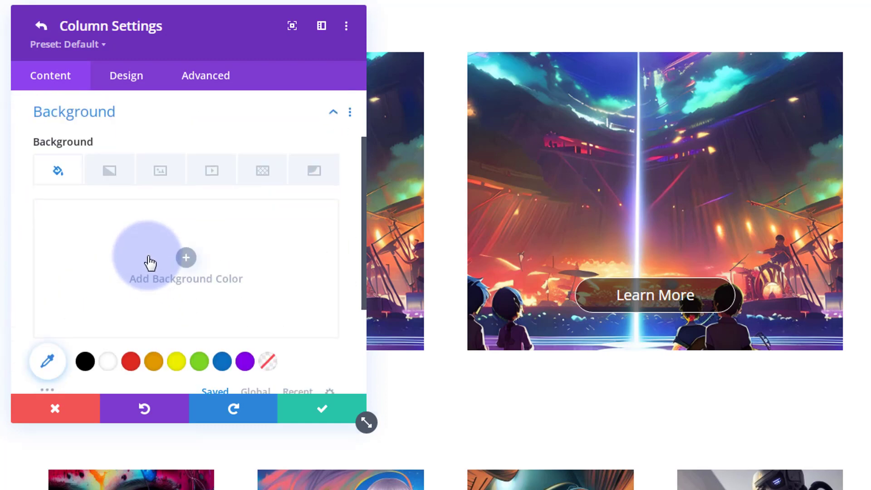
click(161, 174)
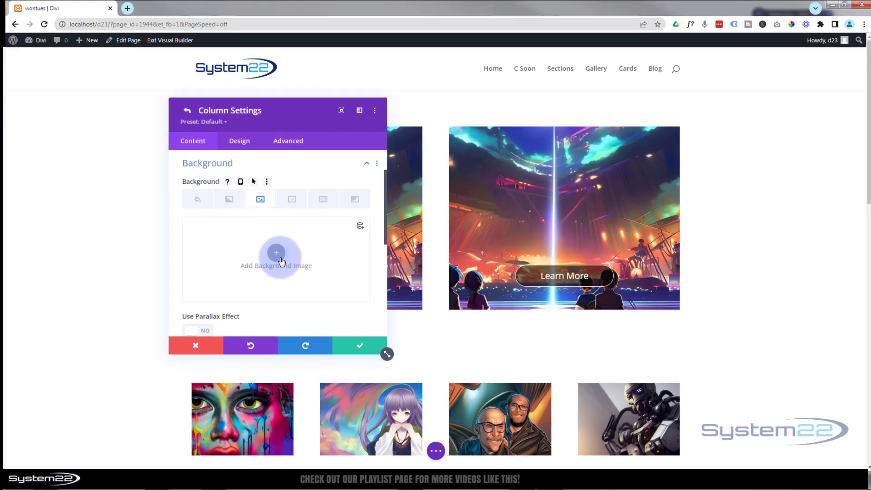
click(227, 272)
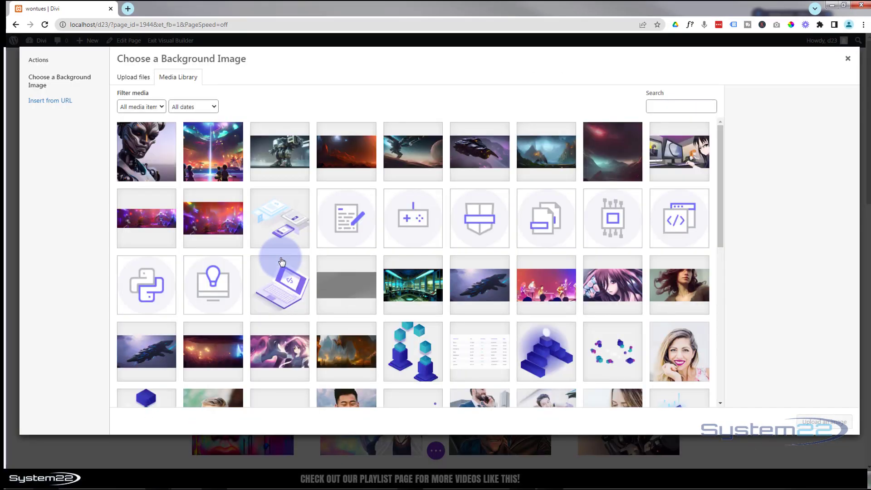
click(158, 161)
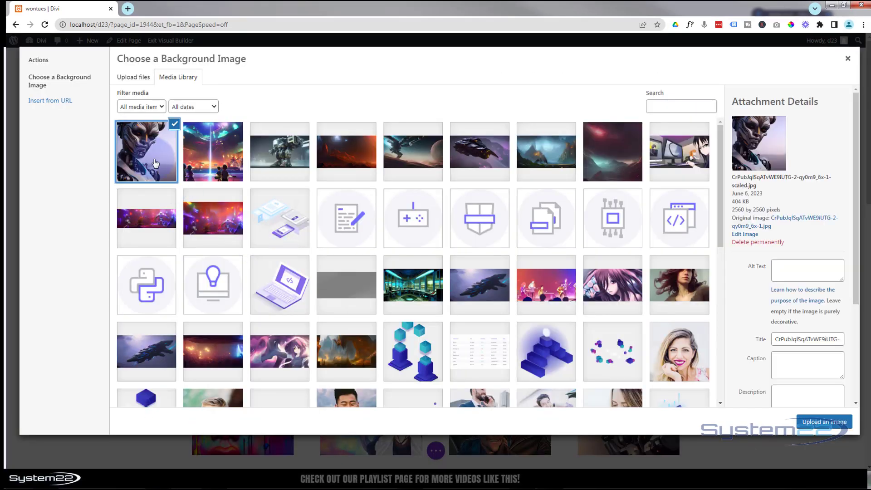
click(833, 422)
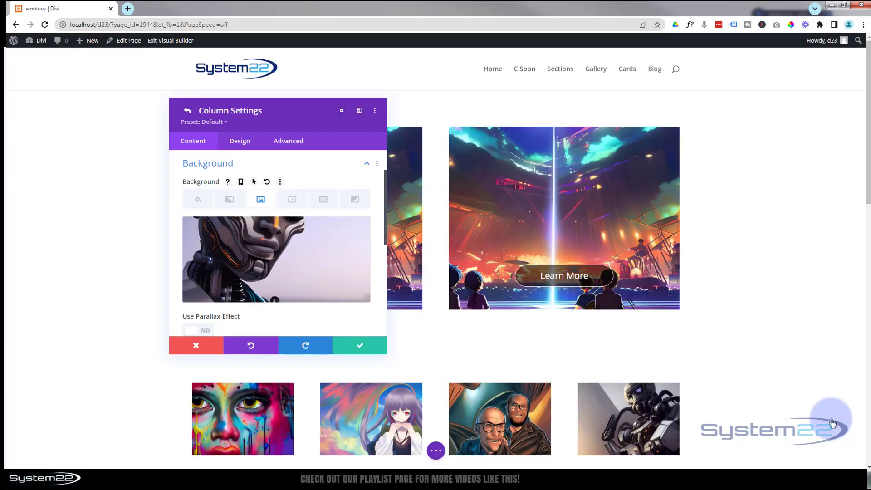
click(357, 349)
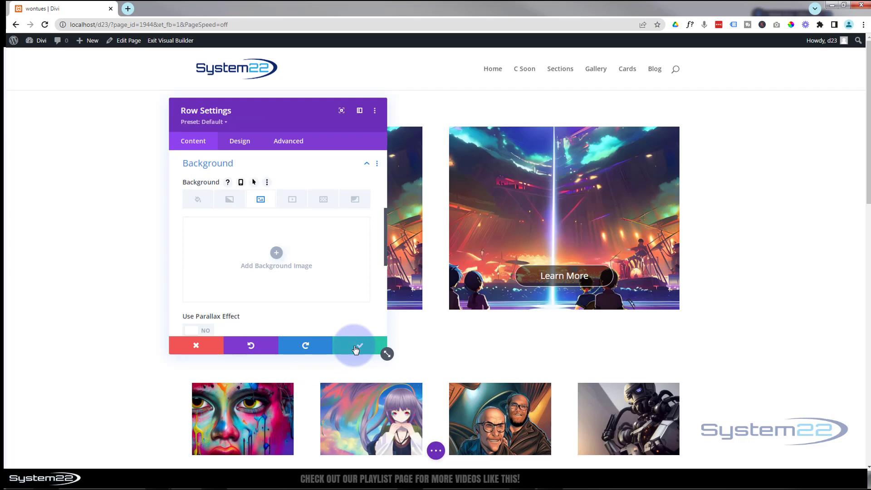
click(356, 348)
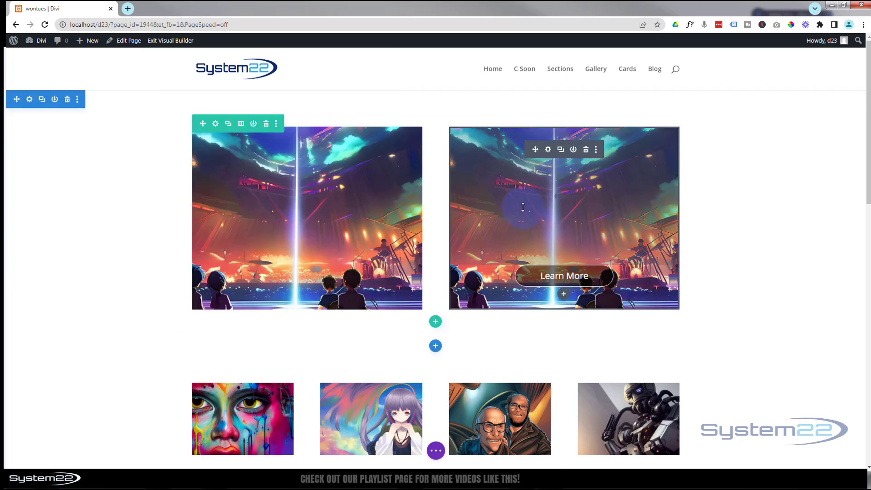
Open the Call To Action module's spacing settings and enable responsive values for its padding
click(548, 149)
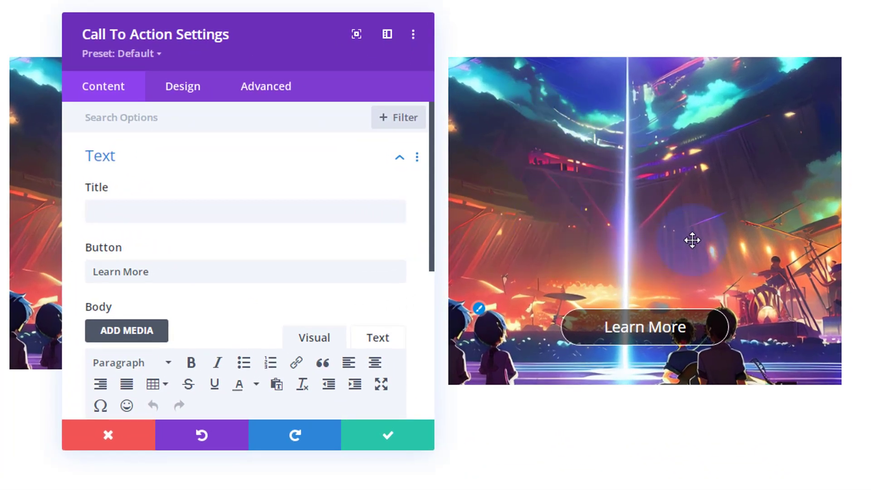
click(185, 88)
scroll(253, 195, down, 3)
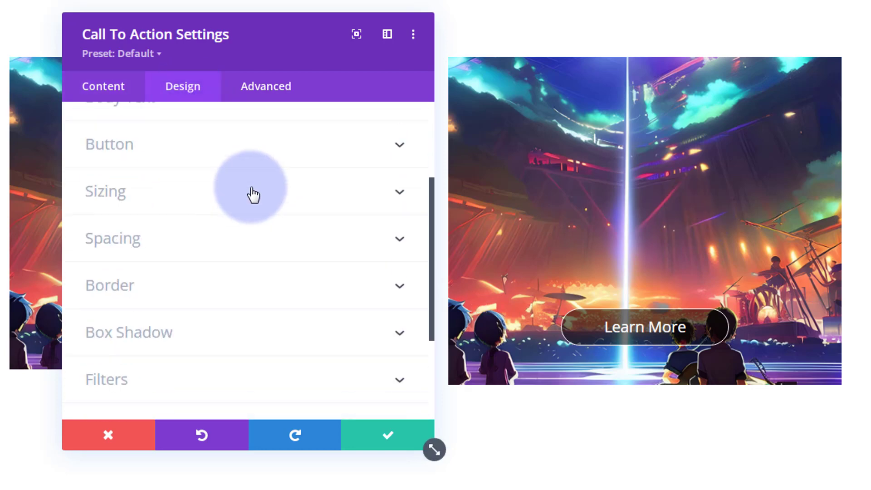
click(233, 244)
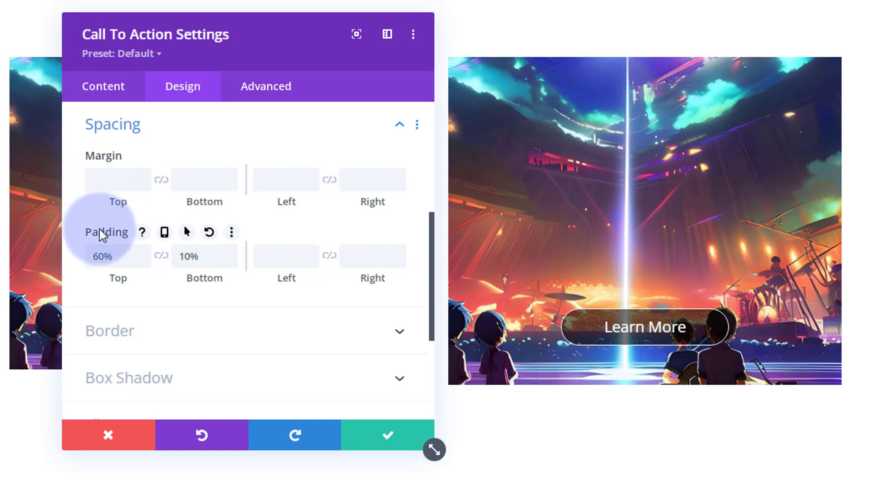
click(165, 232)
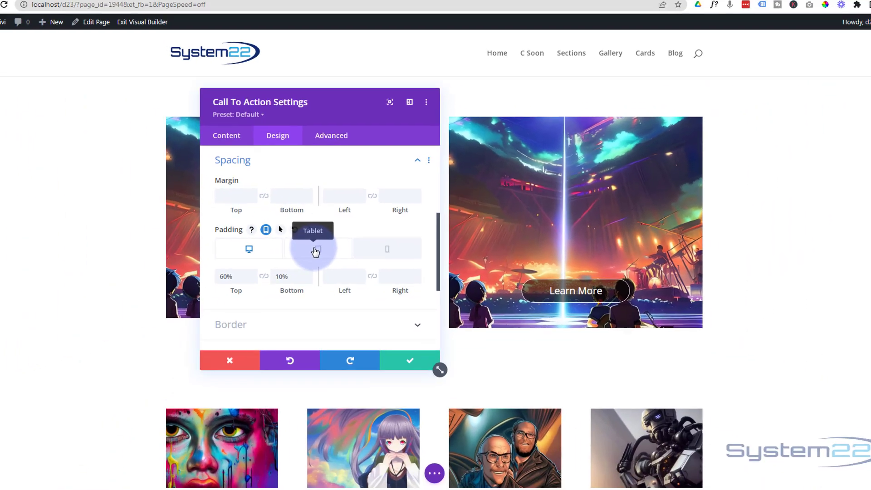
Check the module's padding in the tablet and phone layouts and return to the desktop layout
click(250, 263)
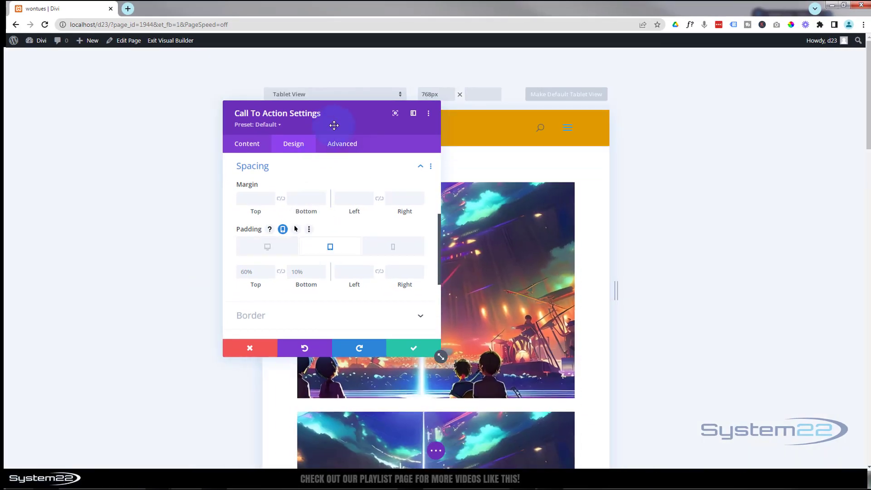
scroll(502, 266, down, 4)
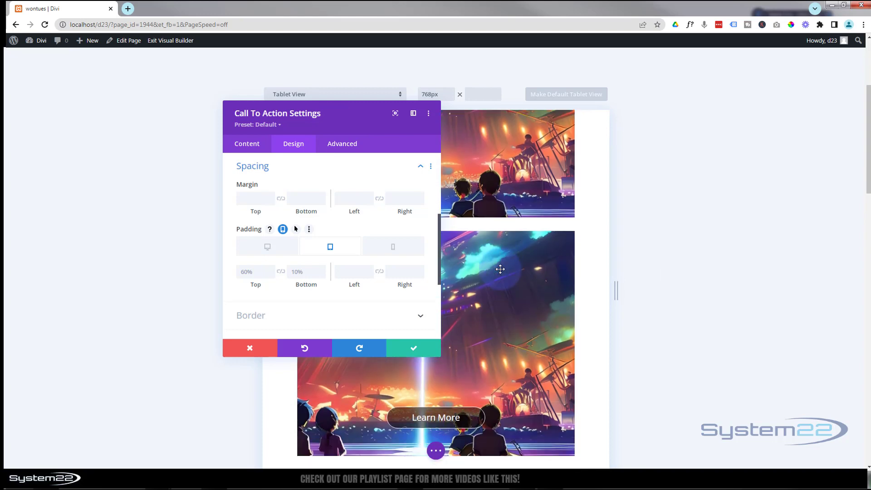
drag(340, 116, 737, 121)
scroll(544, 168, down, 2)
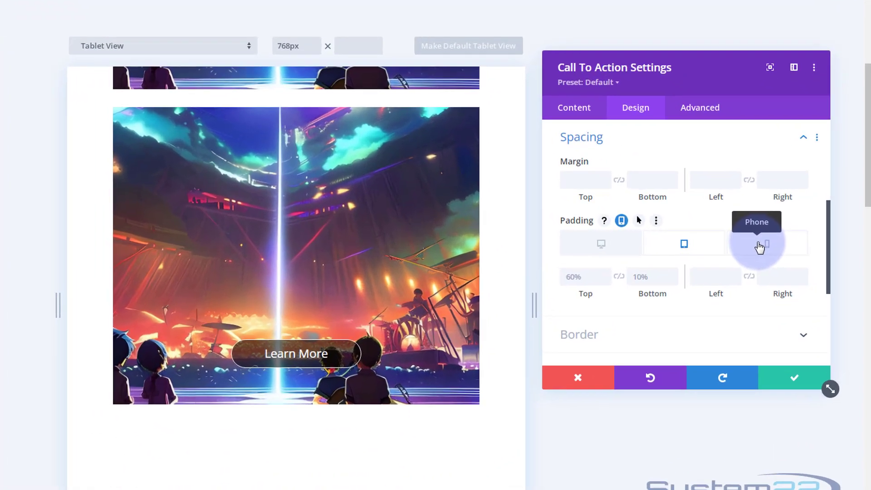
click(760, 247)
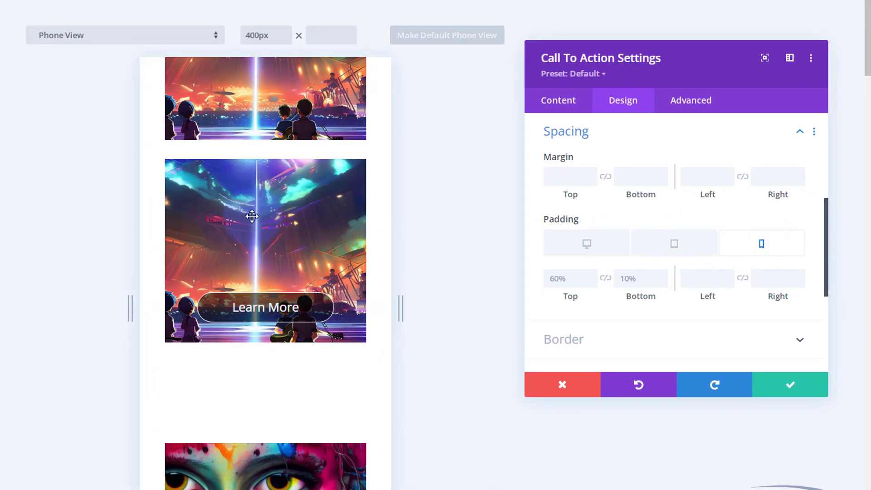
scroll(252, 214, up, 5)
click(604, 285)
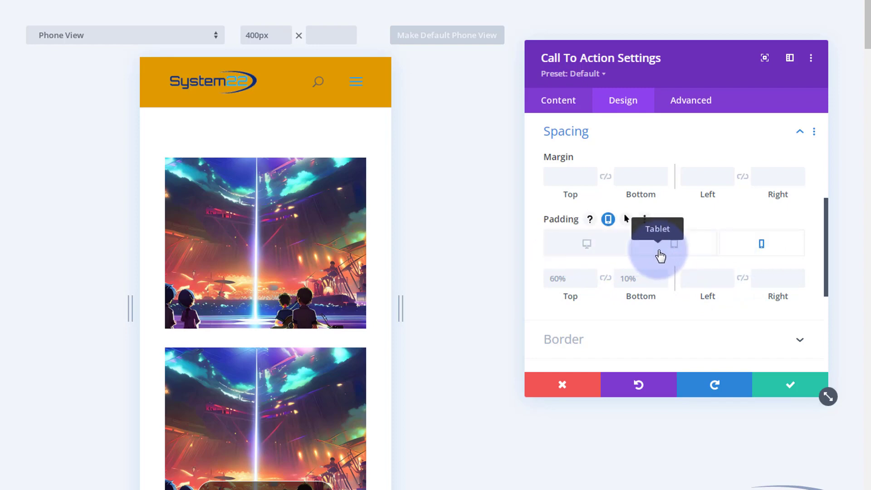
drag(662, 68, 103, 82)
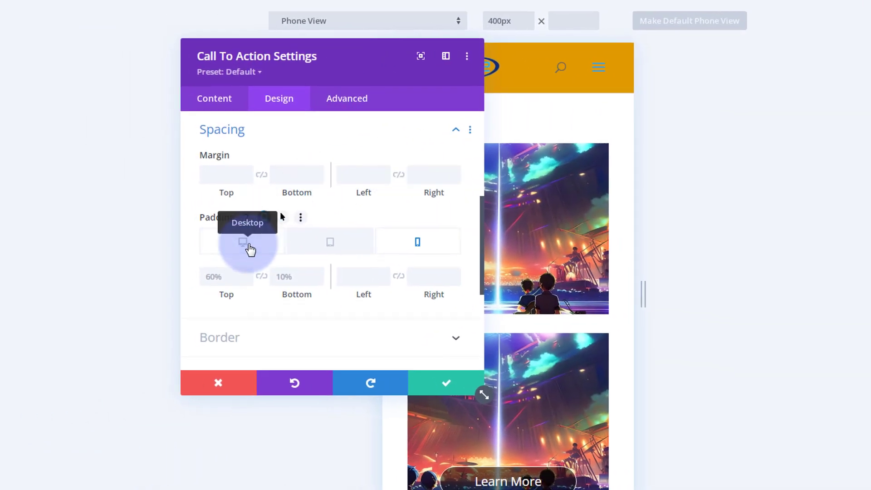
click(250, 249)
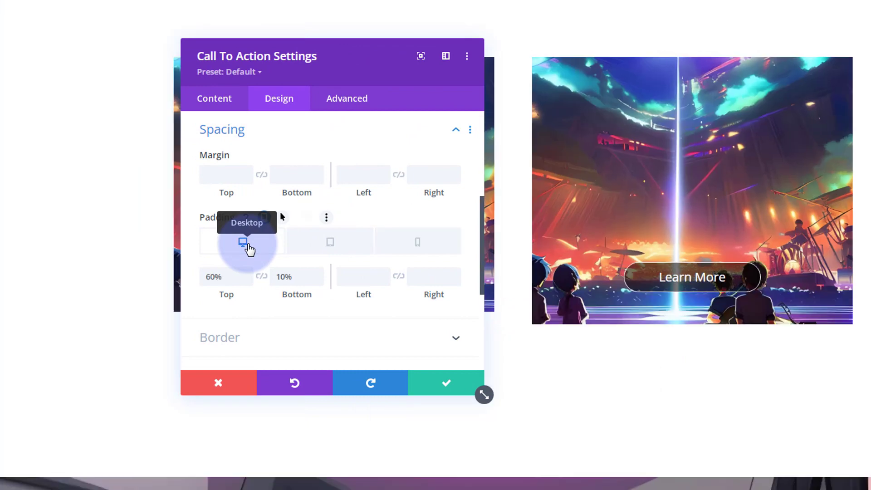
Enable hover options for the Call To Action module's opacity filter and set its desktop opacity to 0%
drag(380, 74, 404, 68)
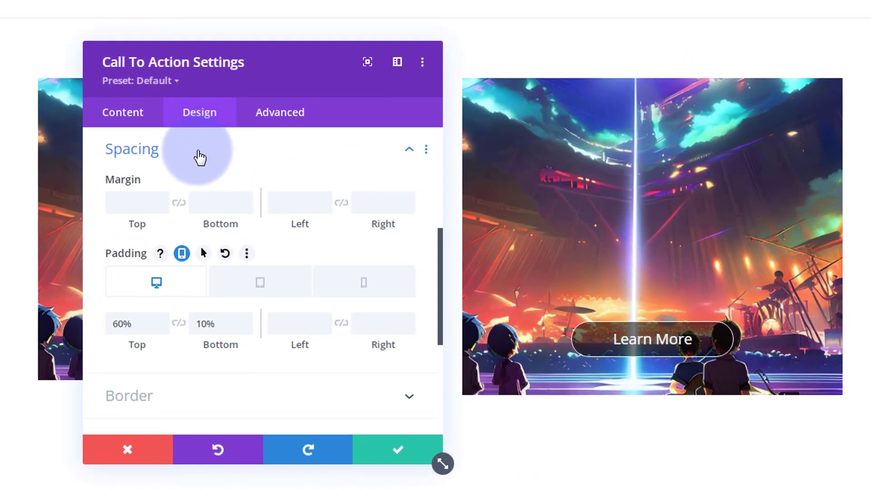
click(199, 156)
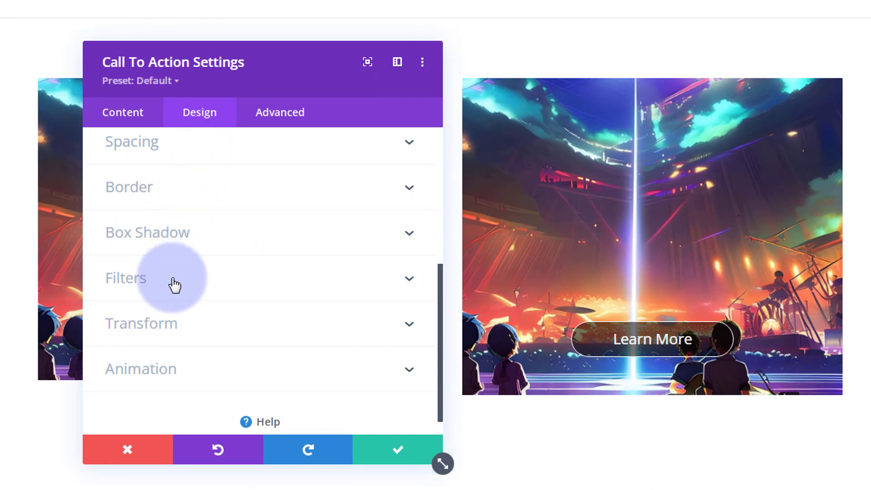
click(212, 284)
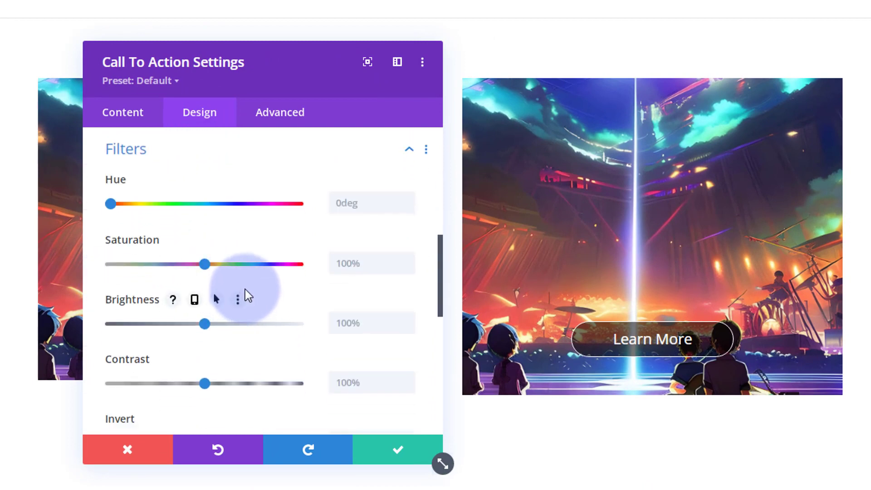
scroll(245, 292, down, 4)
scroll(245, 293, down, 5)
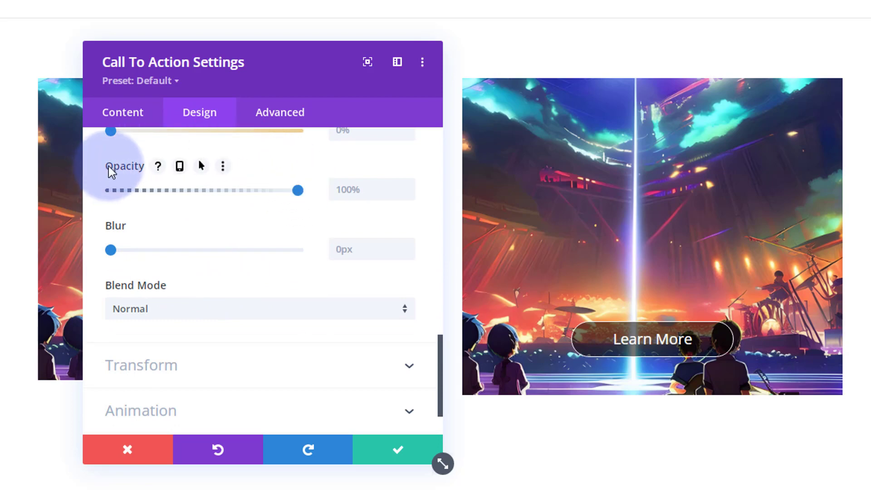
click(202, 169)
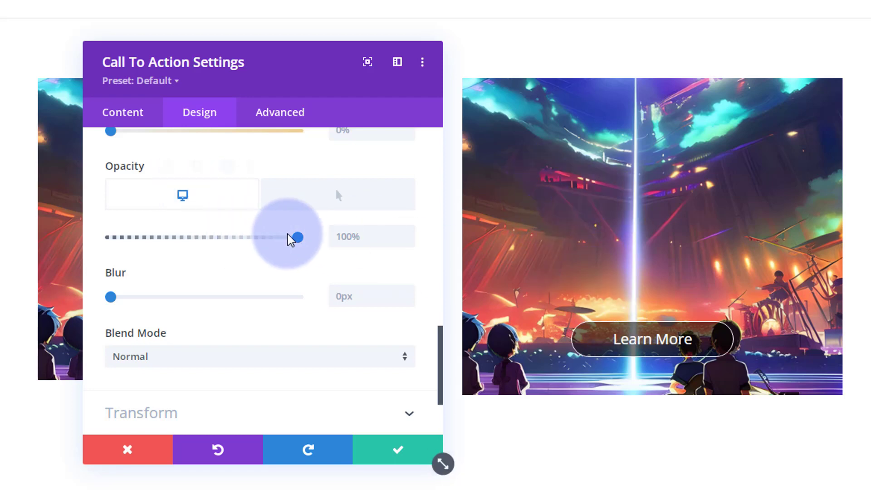
drag(298, 237, 92, 237)
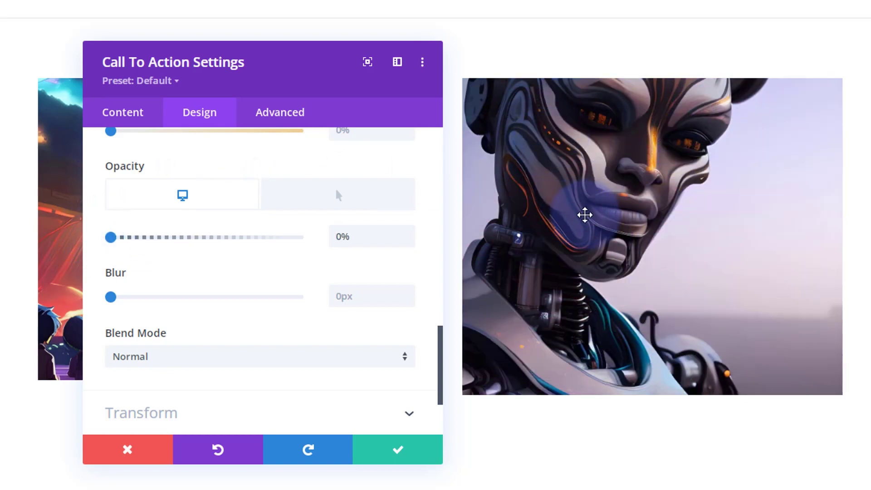
Set the module's hover opacity to 100% and compare the desktop and hover states
click(357, 200)
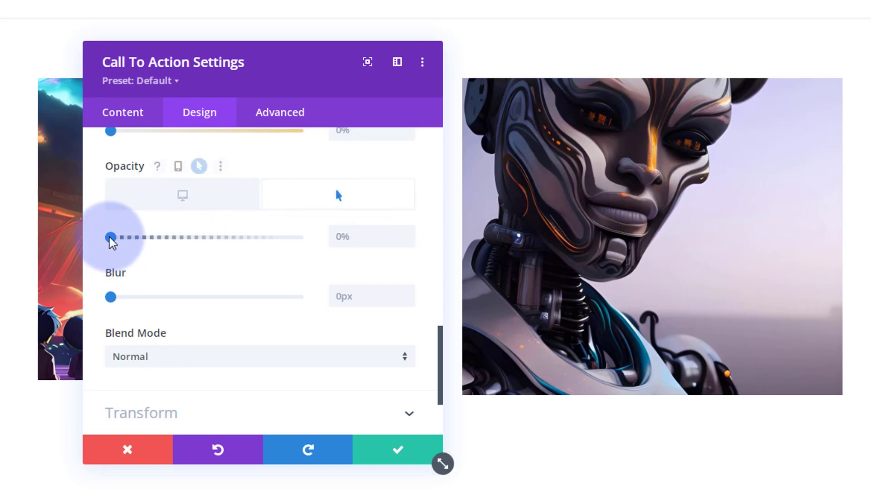
drag(145, 239, 312, 248)
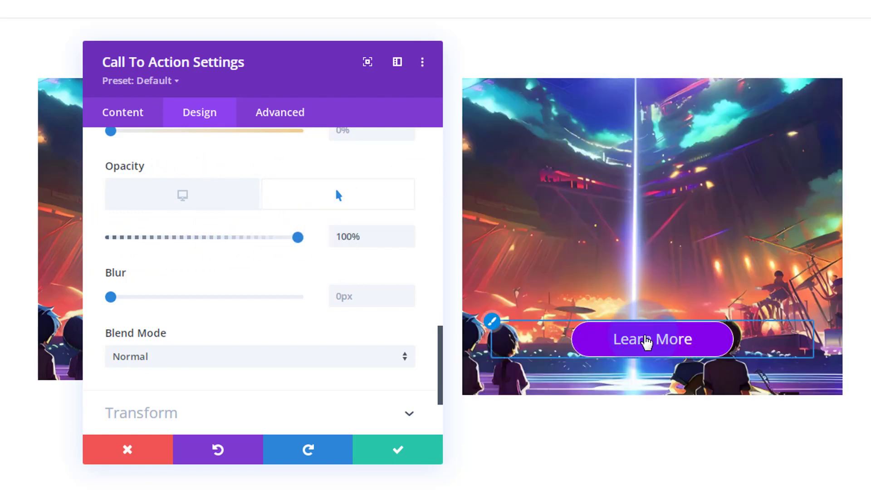
click(185, 201)
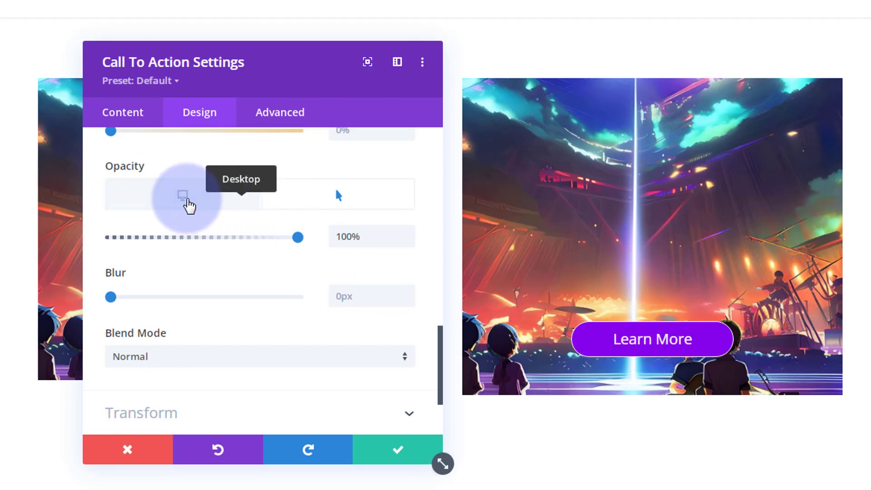
click(335, 202)
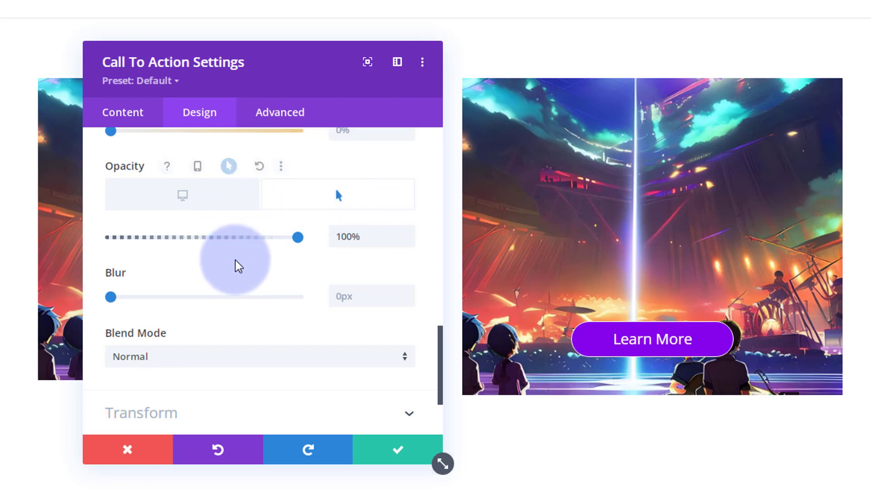
Set the Call To Action module's transition duration to 1500ms
scroll(236, 262, up, 1)
scroll(235, 262, up, 10)
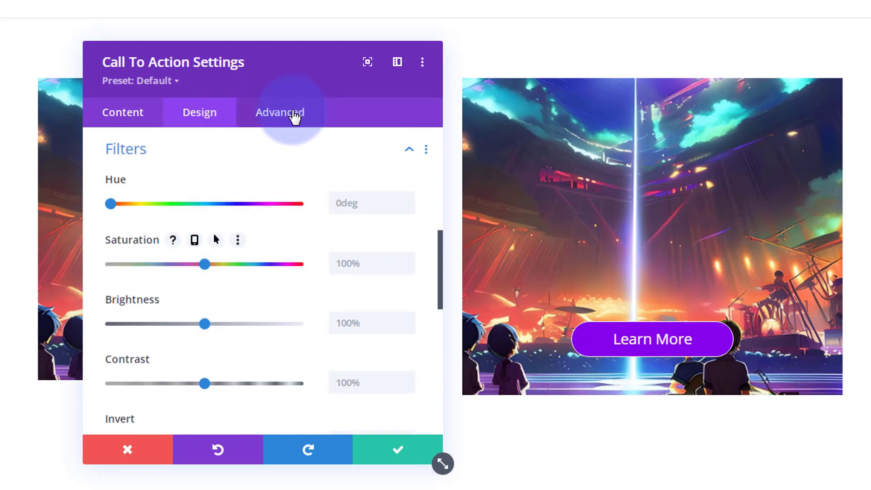
click(294, 116)
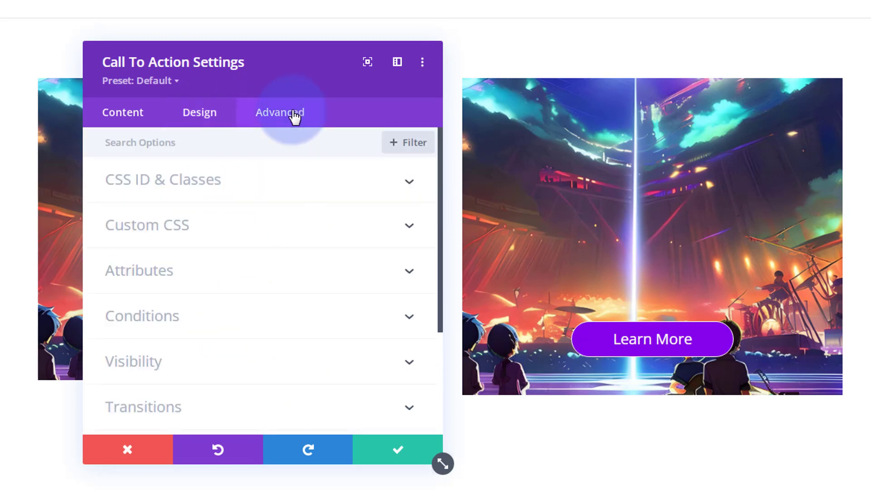
scroll(305, 169, down, 4)
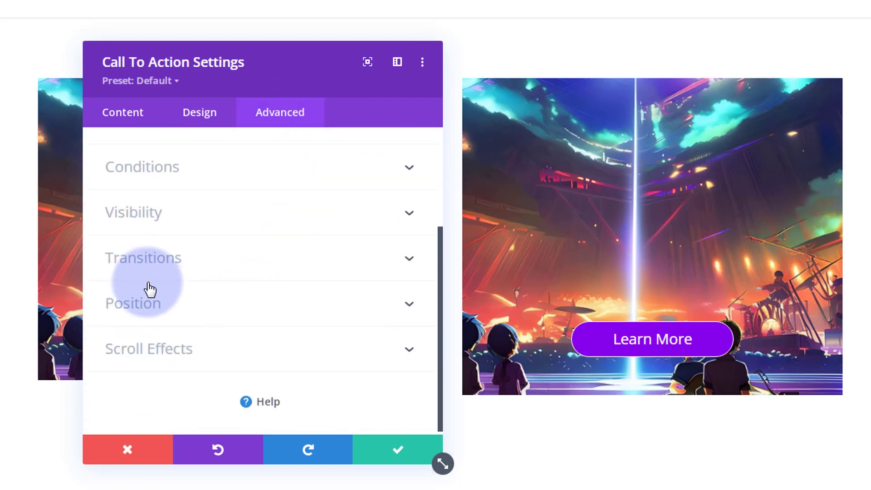
click(252, 258)
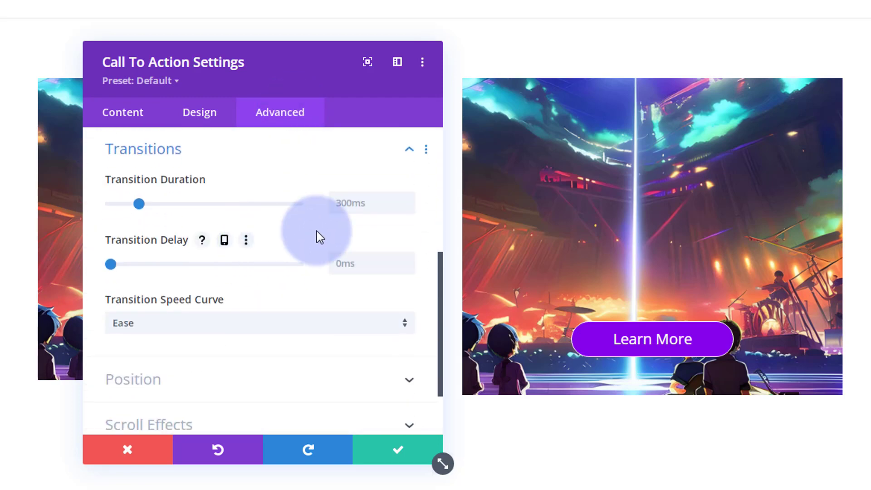
click(337, 201)
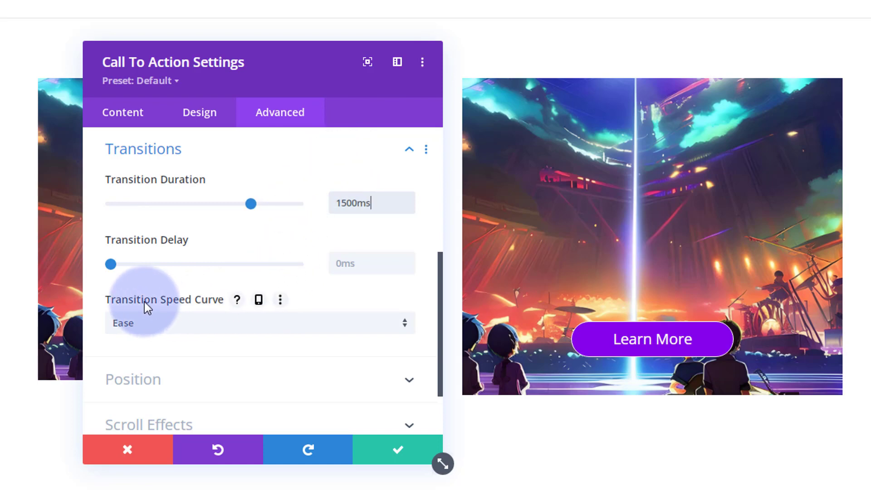
Set the transition speed curve to Ease-In-Out and save the module settings
click(172, 326)
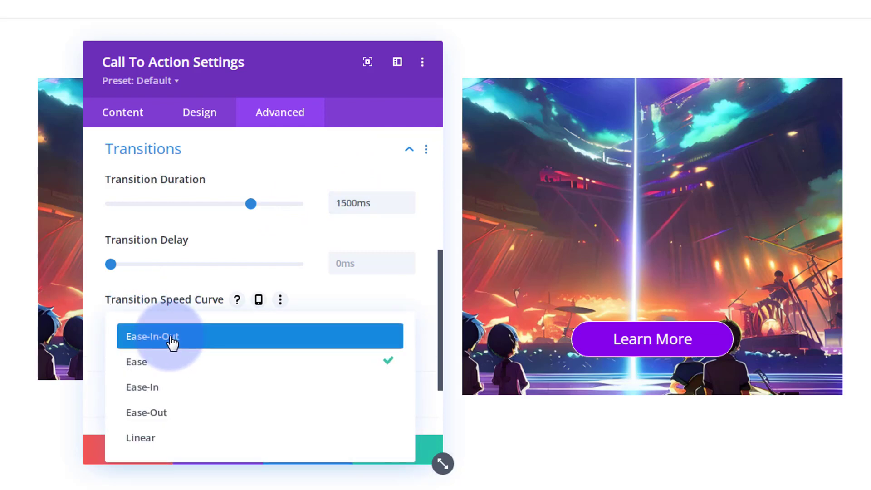
click(171, 338)
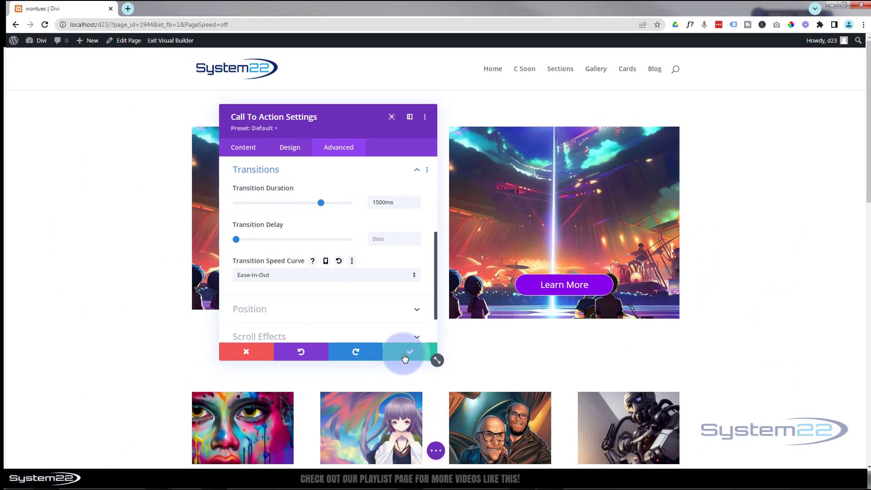
click(402, 366)
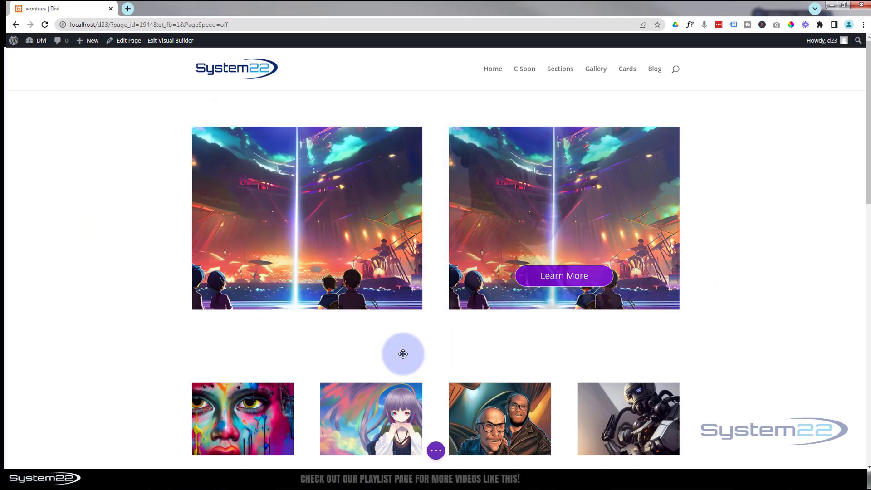
Save the page as a draft and exit the visual builder to check the image hover effect on the page
click(437, 451)
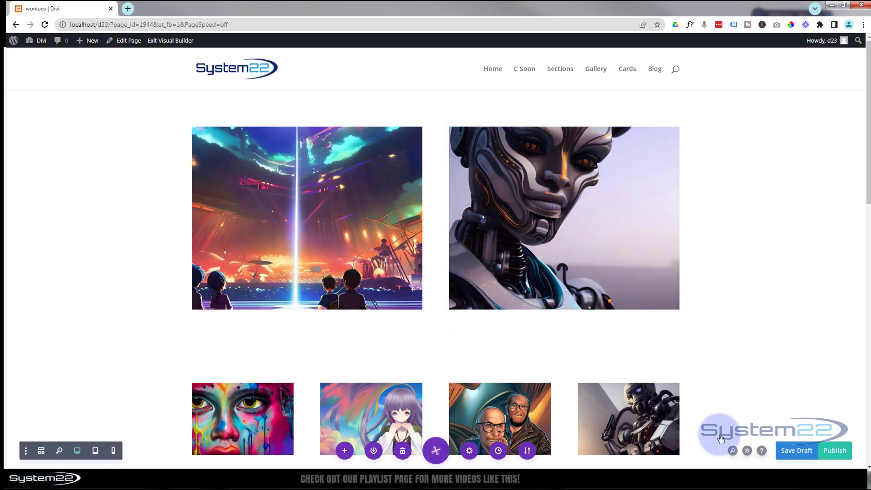
click(796, 451)
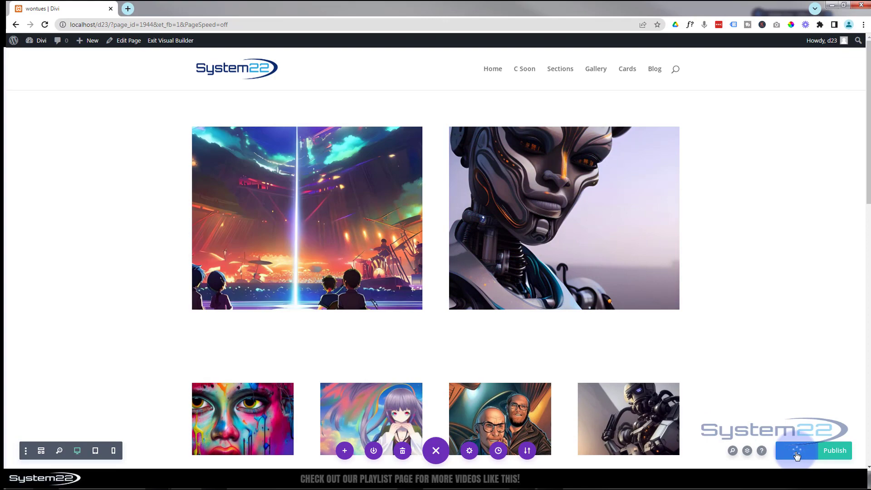
click(171, 41)
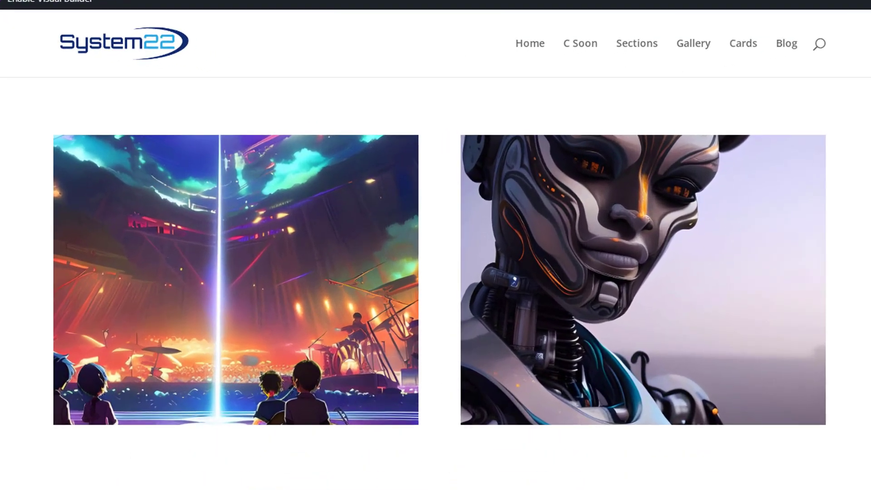
mouse_move(123, 300)
mouse_move(764, 307)
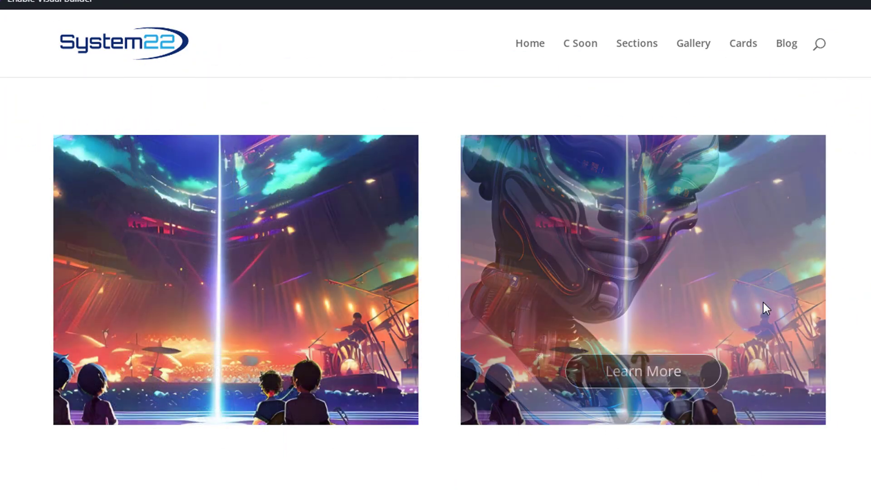